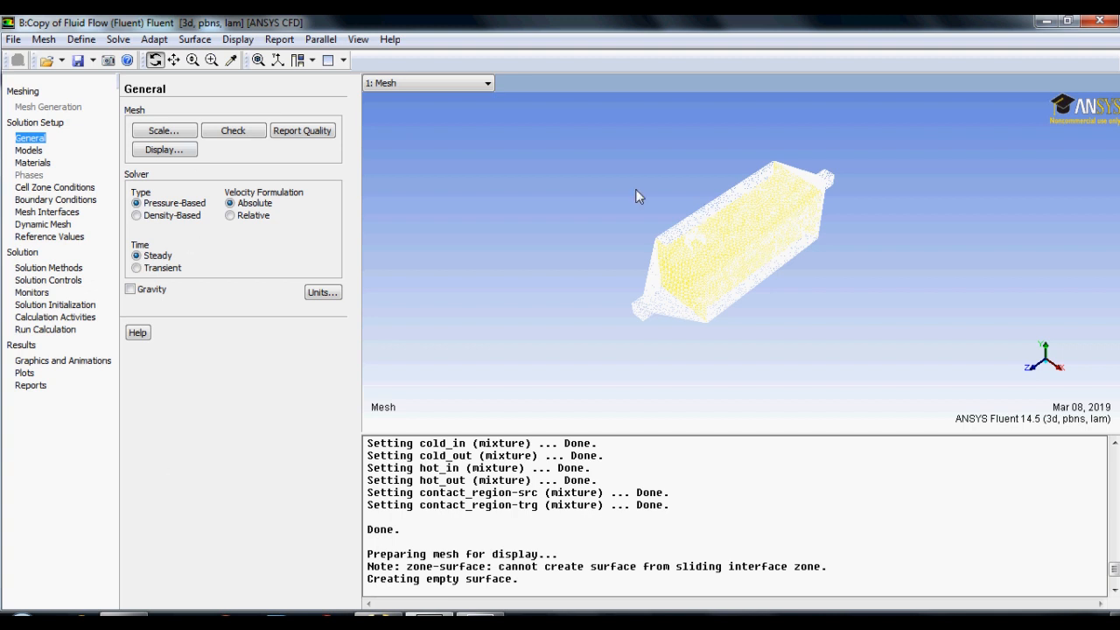
Display the heat exchanger mesh with feature edges only and orbit it to a side view.
{"action": "mouse_move", "coordinate": [635, 196]}
{"action": "left_mouse_down"}
{"action": "mouse_move", "coordinate": [785, 310]}
{"action": "mouse_move", "coordinate": [712, 240]}
{"action": "mouse_move", "coordinate": [817, 303]}
{"action": "mouse_move", "coordinate": [822, 213]}
{"action": "left_mouse_up"}
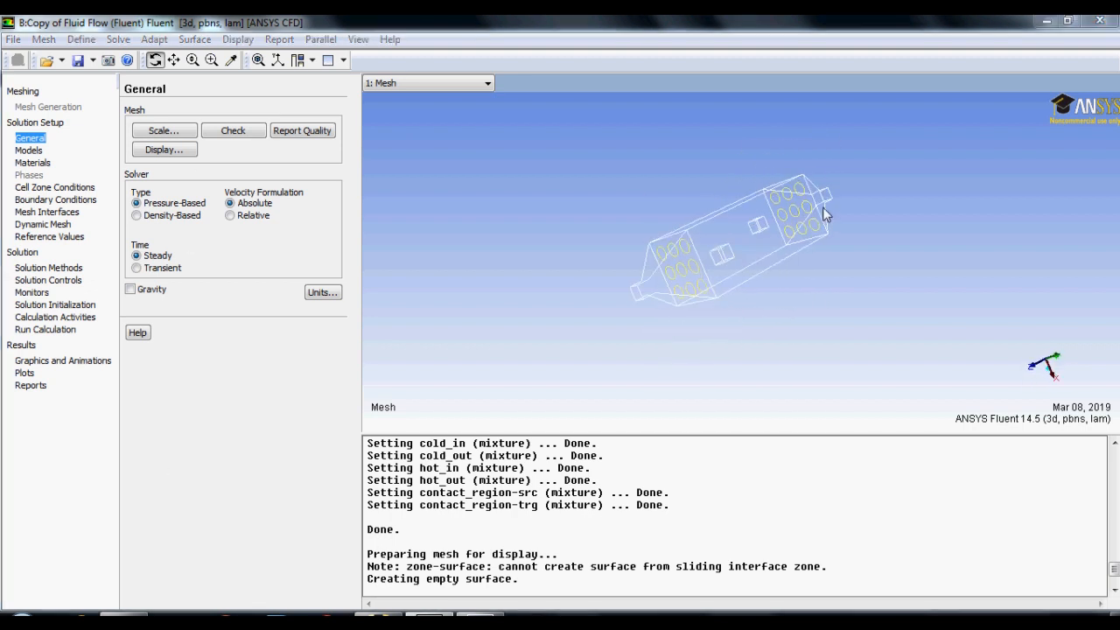
{"action": "left_click", "coordinate": [167, 149]}
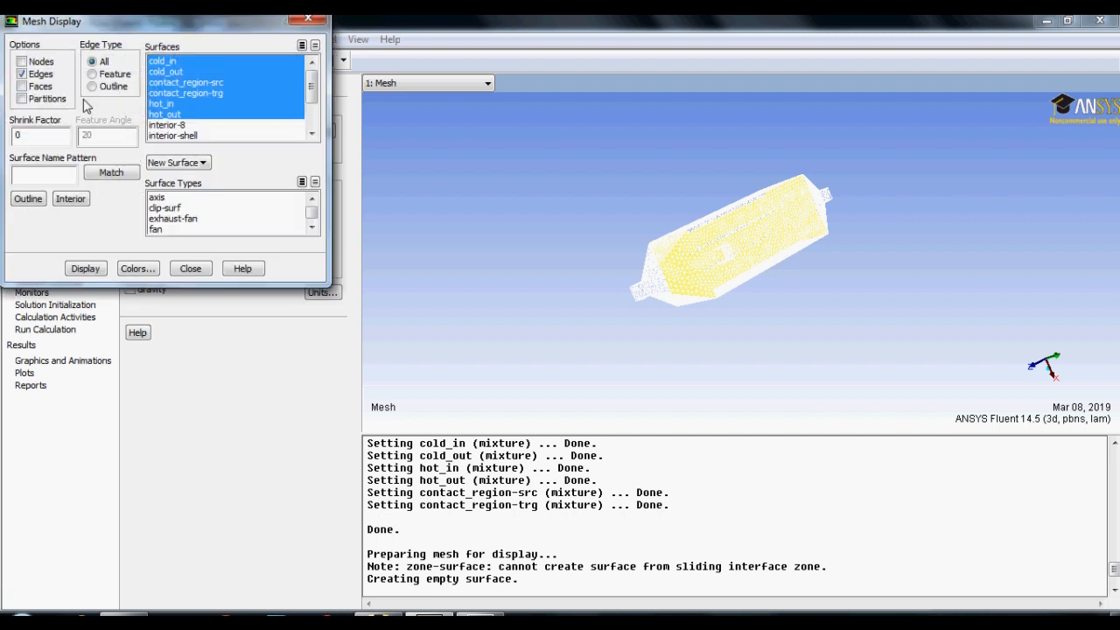
{"action": "left_click", "coordinate": [92, 74]}
{"action": "left_click", "coordinate": [85, 269]}
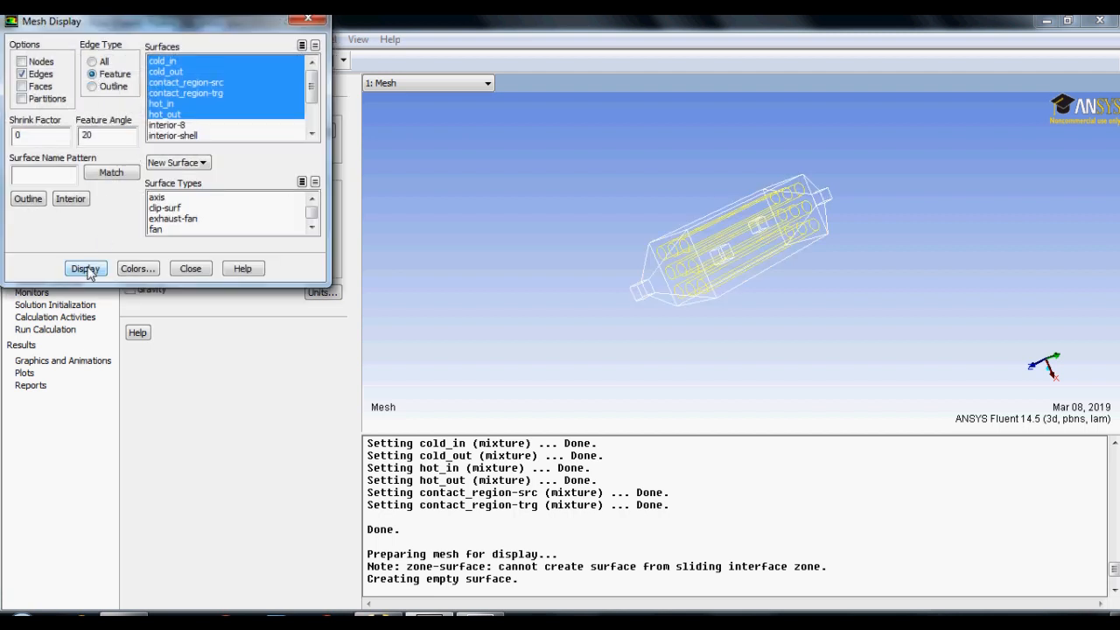
{"action": "left_click", "coordinate": [198, 272]}
{"action": "left_click_drag", "start_coordinate": [817, 211], "coordinate": [810, 261]}
{"action": "mouse_move", "coordinate": [694, 237]}
{"action": "left_mouse_down"}
{"action": "mouse_move", "coordinate": [793, 234]}
{"action": "mouse_move", "coordinate": [771, 208]}
{"action": "mouse_move", "coordinate": [707, 230]}
{"action": "mouse_move", "coordinate": [995, 257]}
{"action": "mouse_move", "coordinate": [849, 257]}
{"action": "mouse_move", "coordinate": [845, 270]}
{"action": "mouse_move", "coordinate": [874, 144]}
{"action": "mouse_move", "coordinate": [925, 169]}
{"action": "mouse_move", "coordinate": [891, 226]}
{"action": "mouse_move", "coordinate": [849, 200]}
{"action": "mouse_move", "coordinate": [858, 208]}
{"action": "left_mouse_up"}
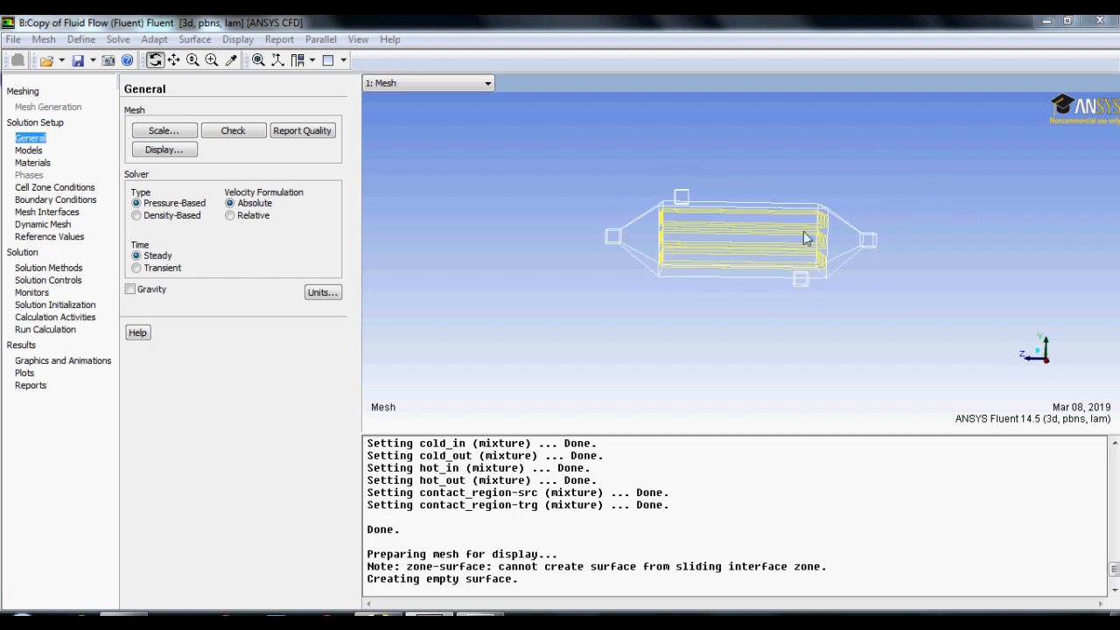
Set the solver to transient and enable gravity with a Y acceleration of -9.81 m/s2.
{"action": "left_click", "coordinate": [137, 269]}
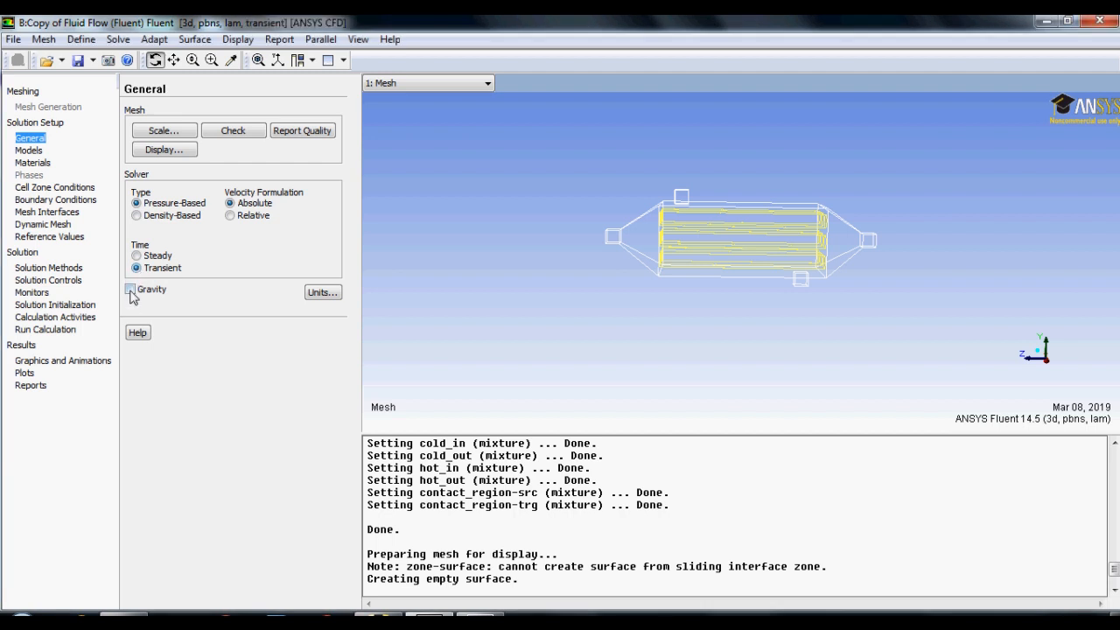
{"action": "left_click", "coordinate": [130, 288]}
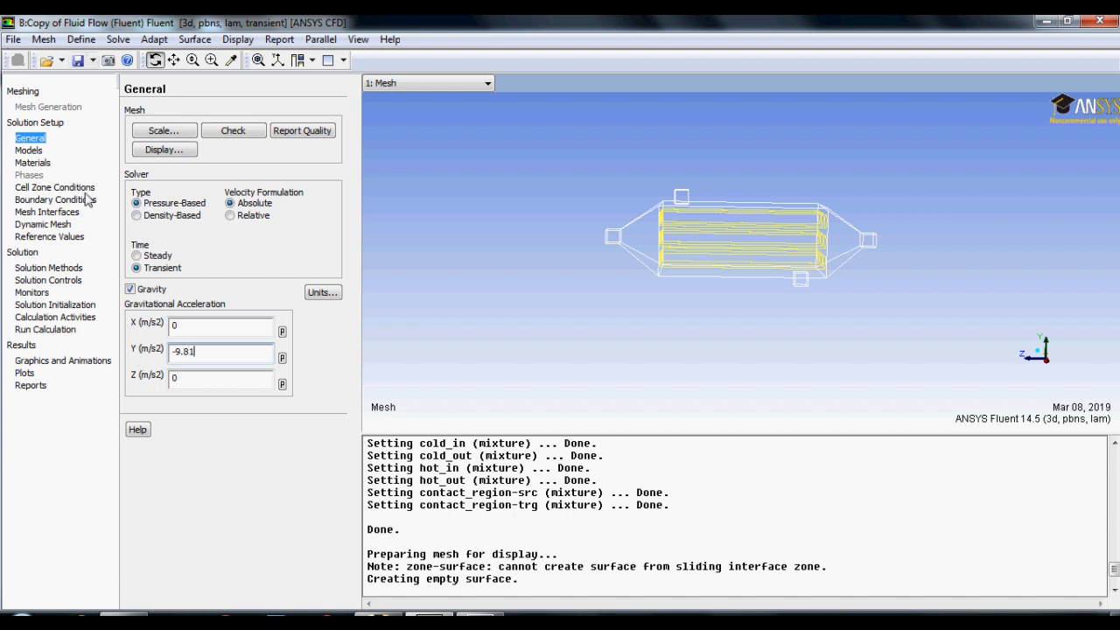
Turn on the energy equation and set the viscous model to standard k-epsilon with standard wall functions.
{"action": "left_click", "coordinate": [35, 153]}
{"action": "double_click", "coordinate": [147, 136]}
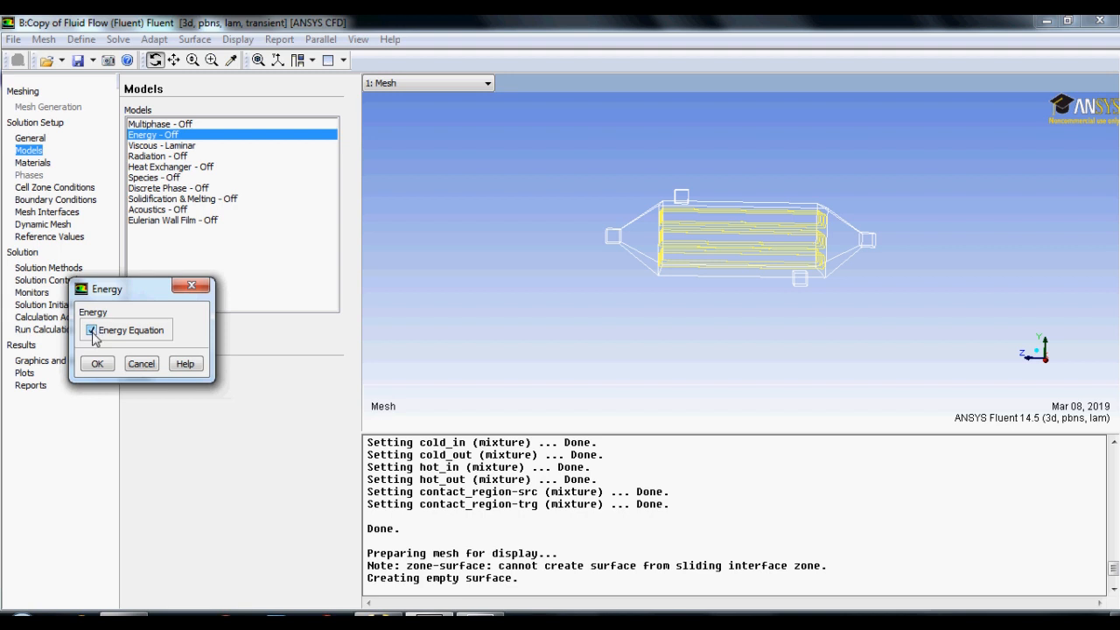
{"action": "left_click", "coordinate": [95, 364]}
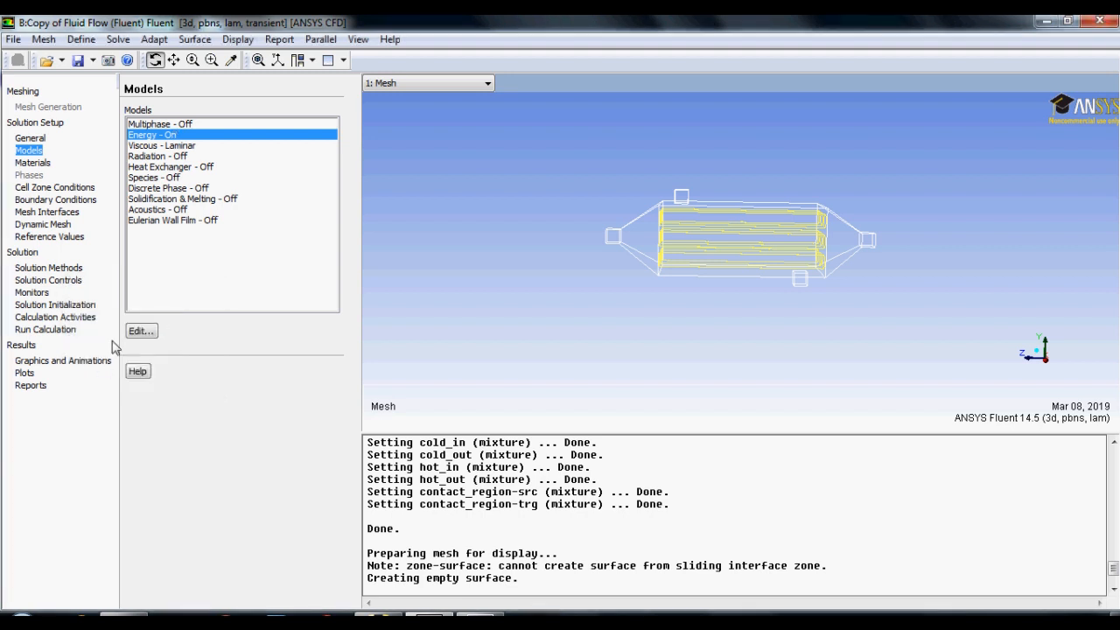
{"action": "double_click", "coordinate": [149, 146]}
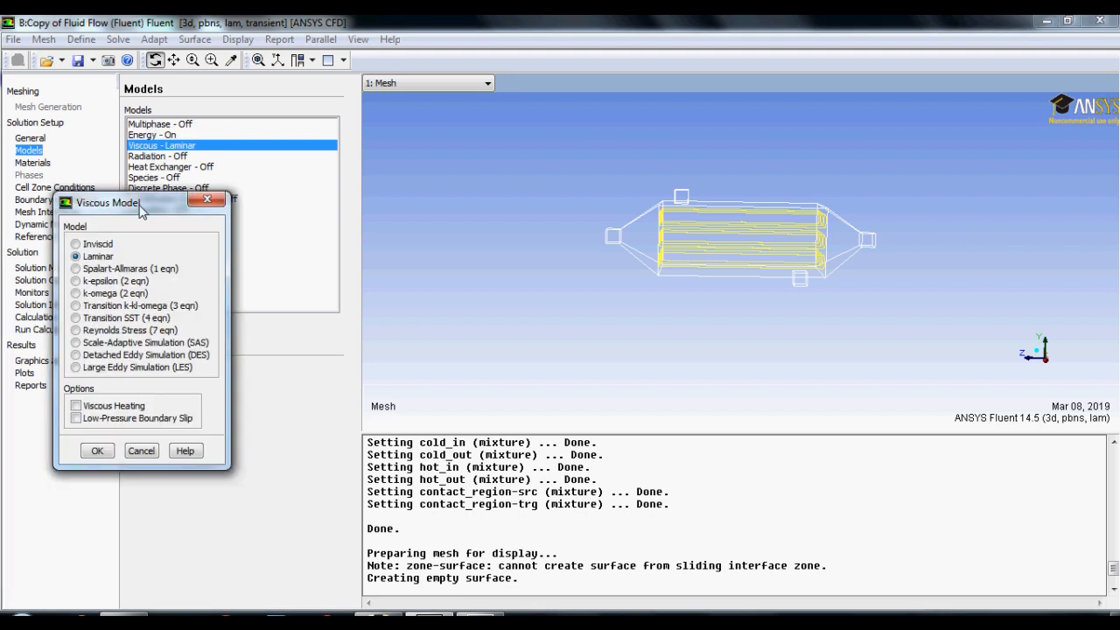
{"action": "left_click_drag", "start_coordinate": [146, 198], "coordinate": [265, 134]}
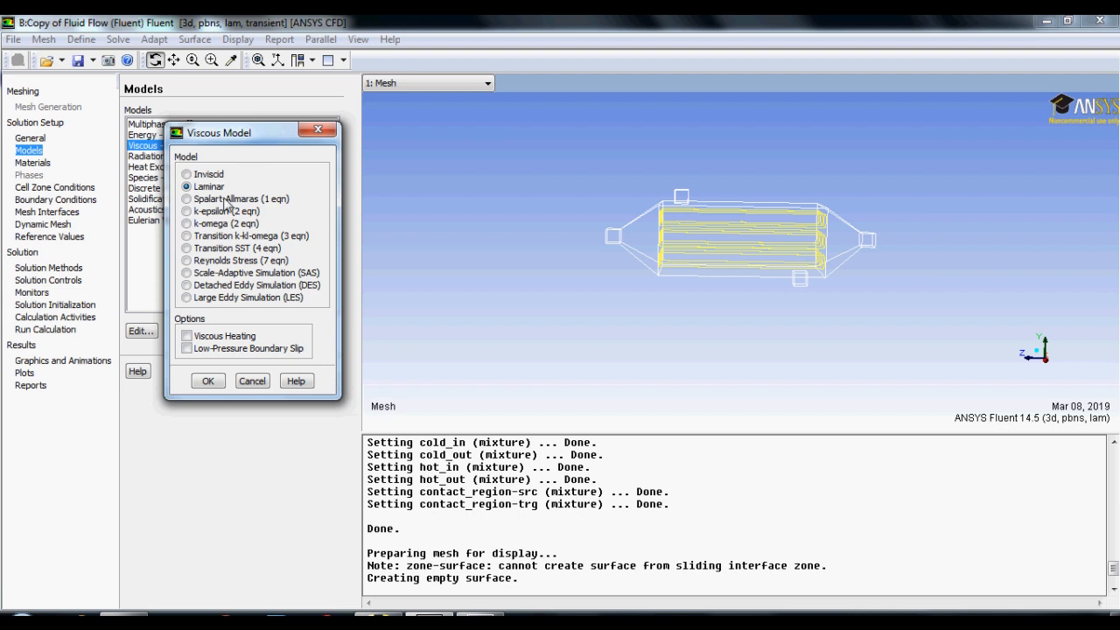
{"action": "left_click", "coordinate": [187, 213]}
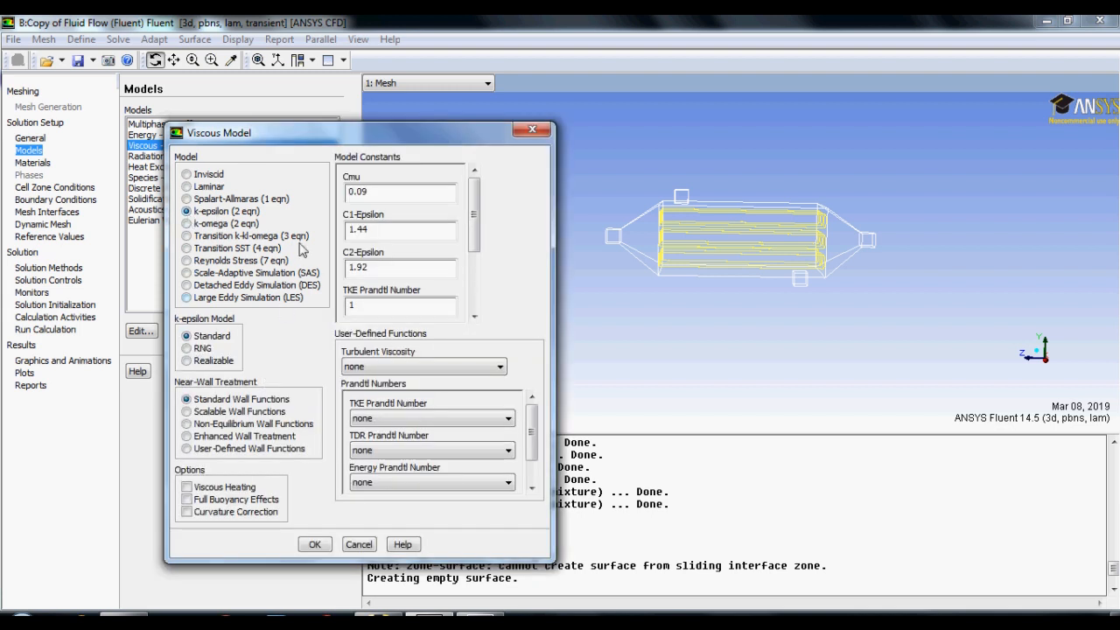
{"action": "left_click", "coordinate": [314, 544]}
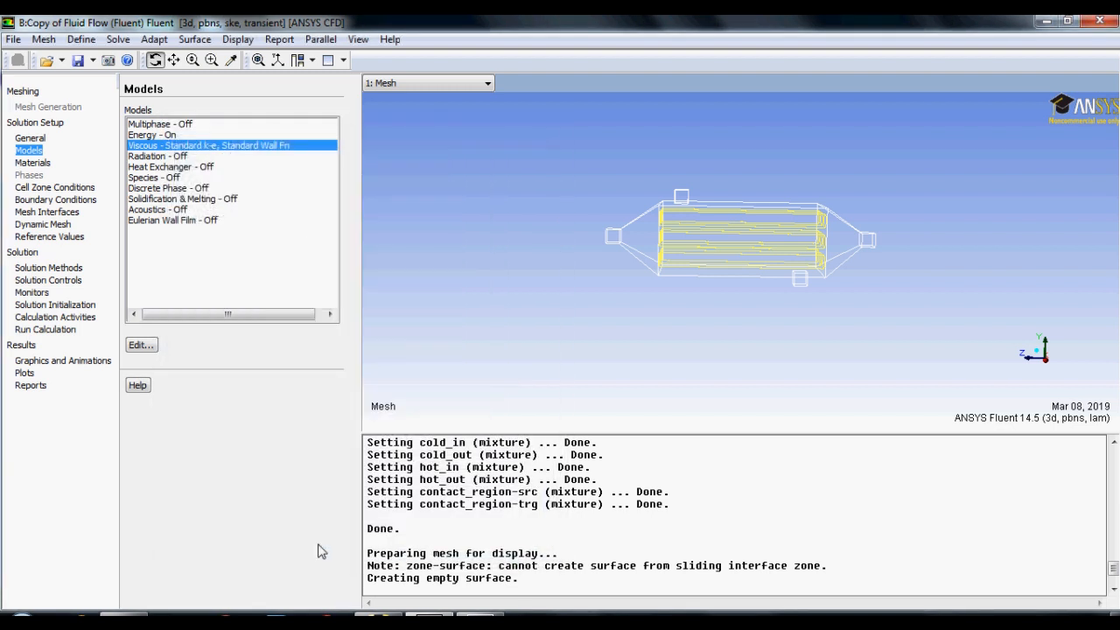
Copy the fluid water-liquid (h2o<l>) from the Fluent database into the case materials.
{"action": "left_click", "coordinate": [32, 162]}
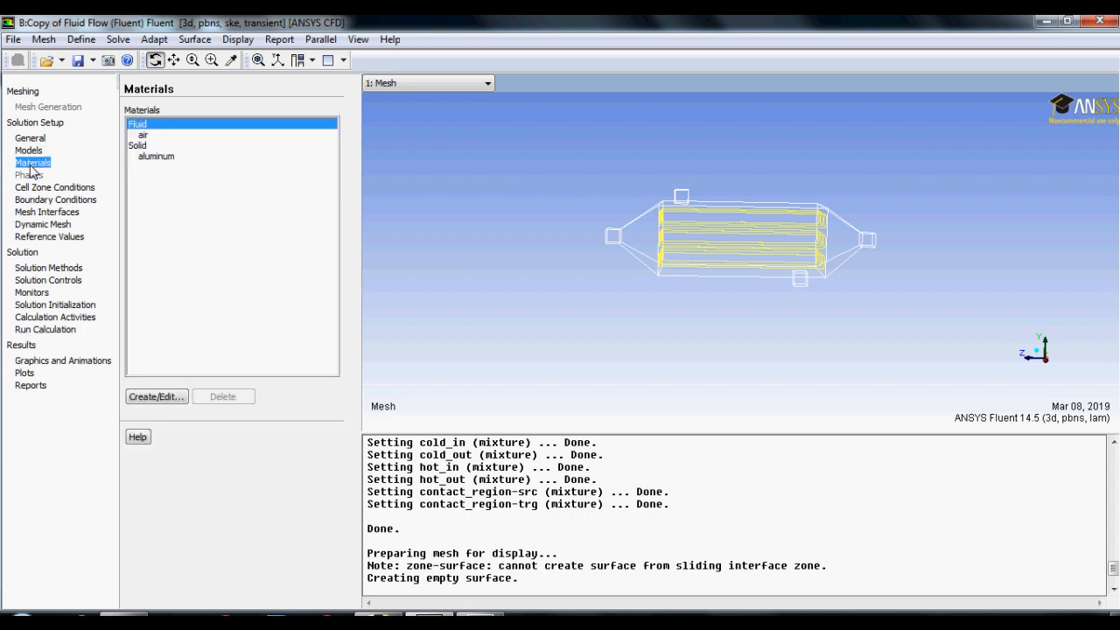
{"action": "double_click", "coordinate": [143, 137]}
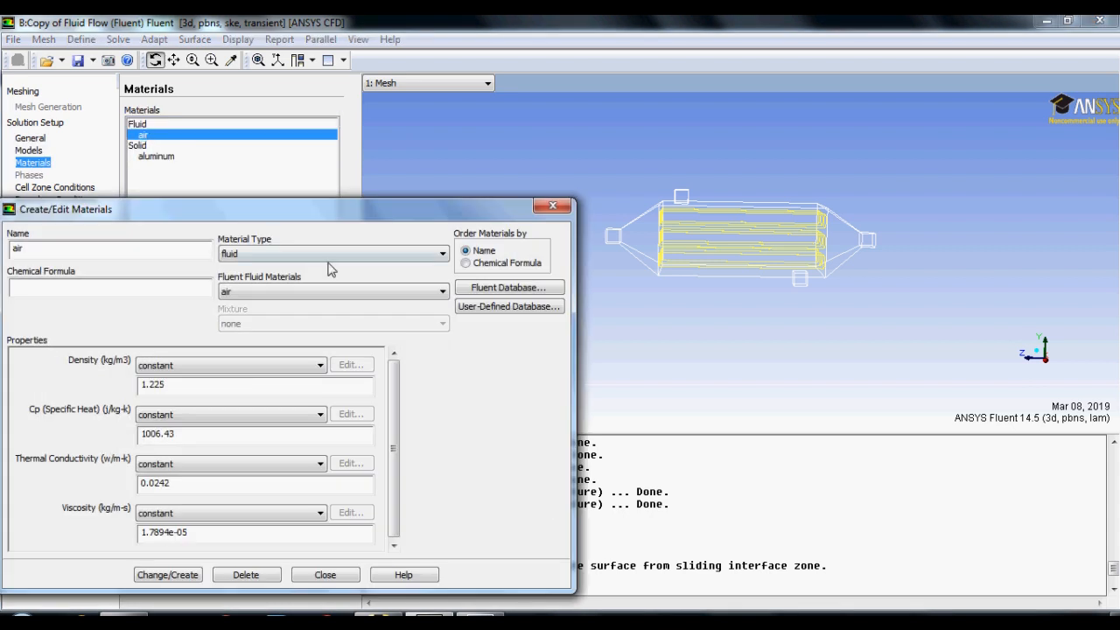
{"action": "left_click_drag", "start_coordinate": [387, 210], "coordinate": [493, 119]}
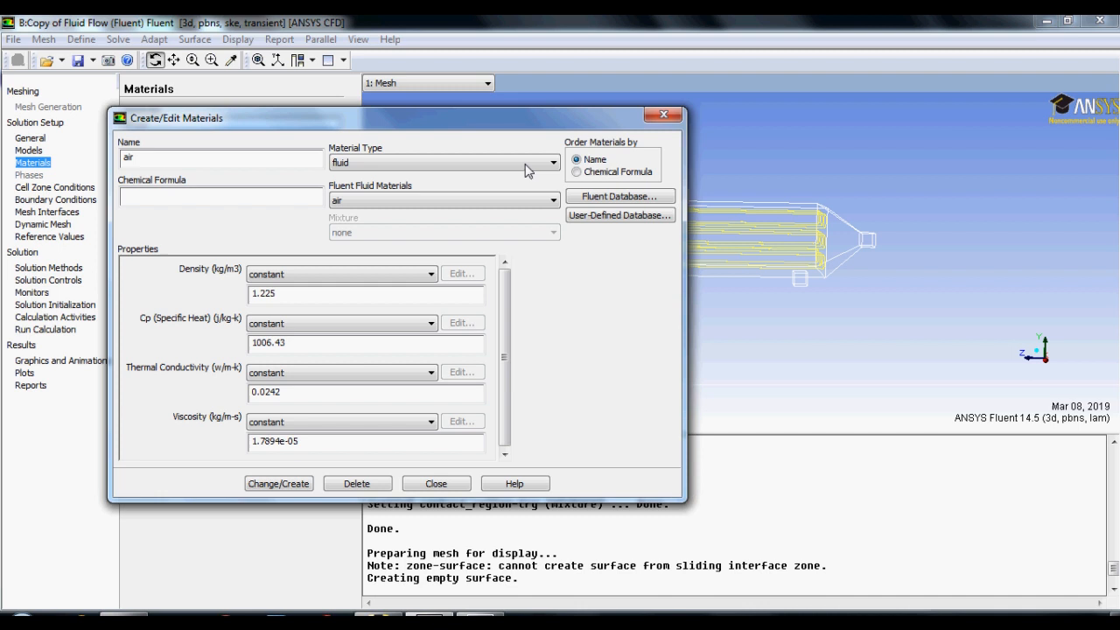
{"action": "left_click", "coordinate": [597, 199]}
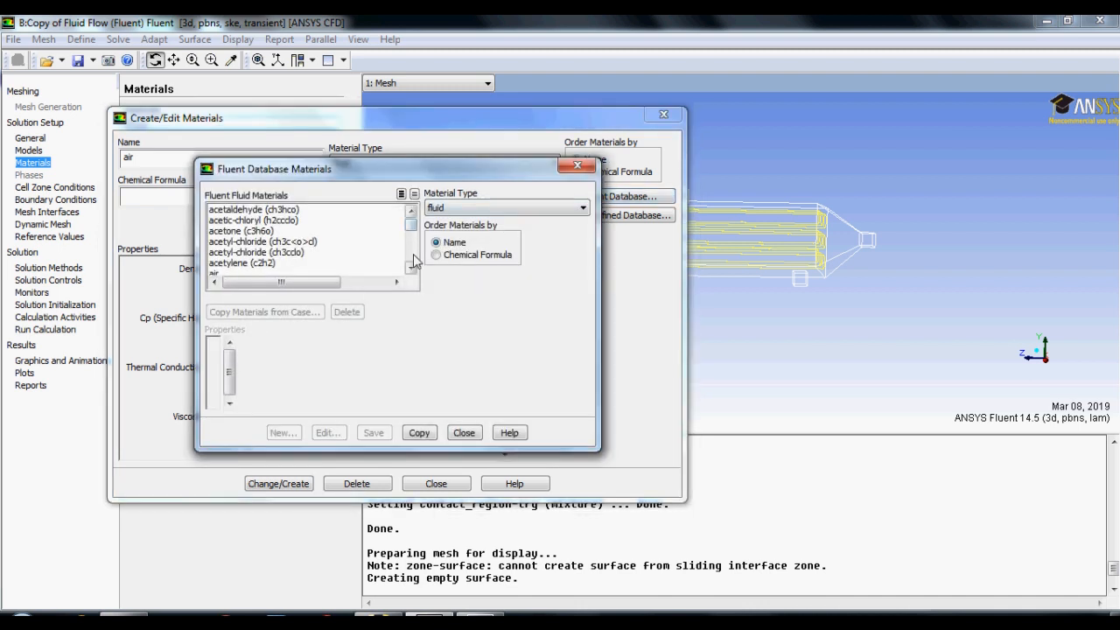
{"action": "left_click_drag", "start_coordinate": [414, 228], "coordinate": [414, 254]}
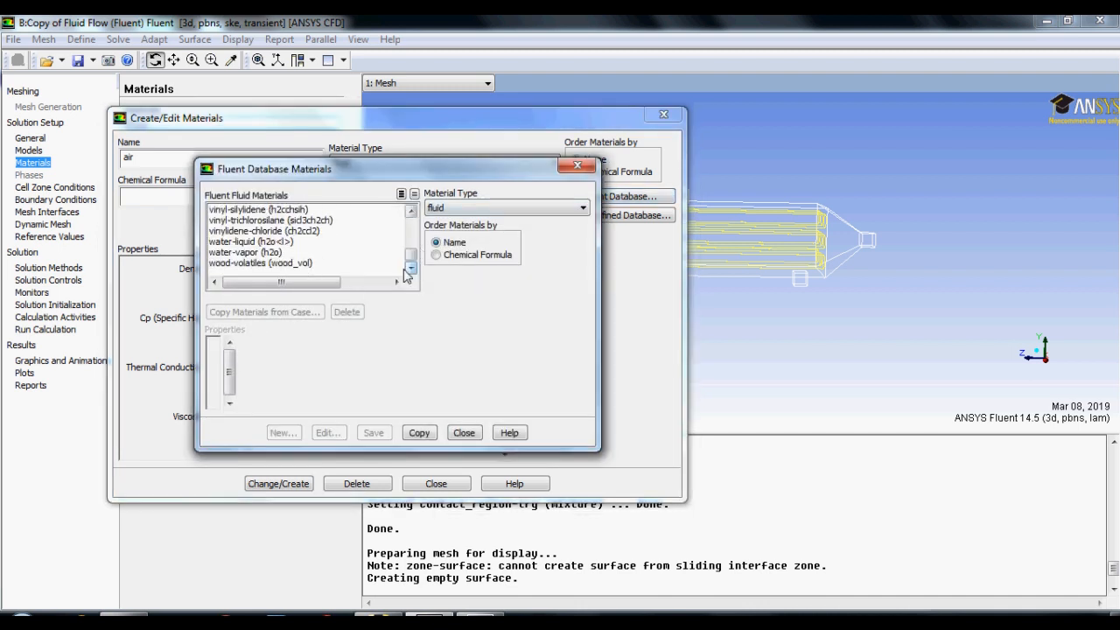
{"action": "left_click", "coordinate": [266, 242]}
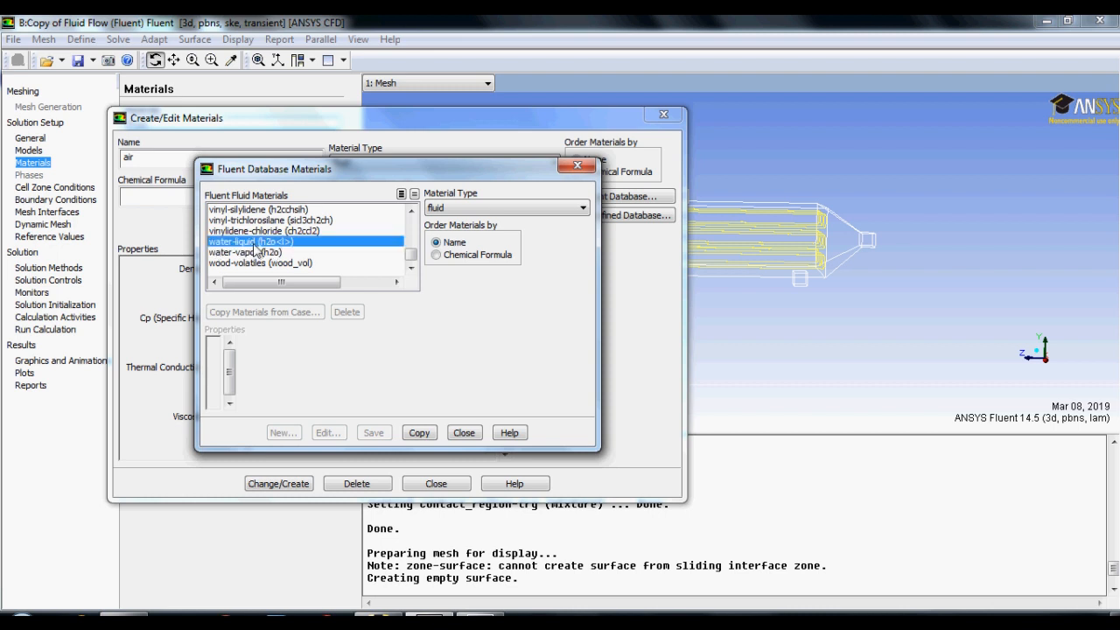
{"action": "left_click", "coordinate": [444, 566]}
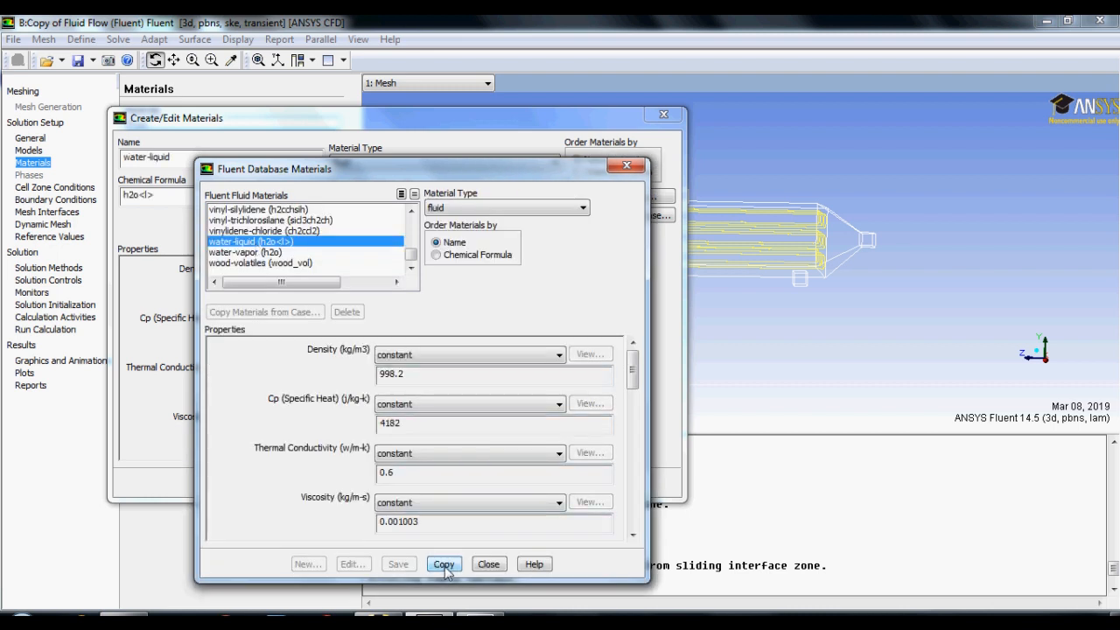
{"action": "left_click", "coordinate": [488, 565]}
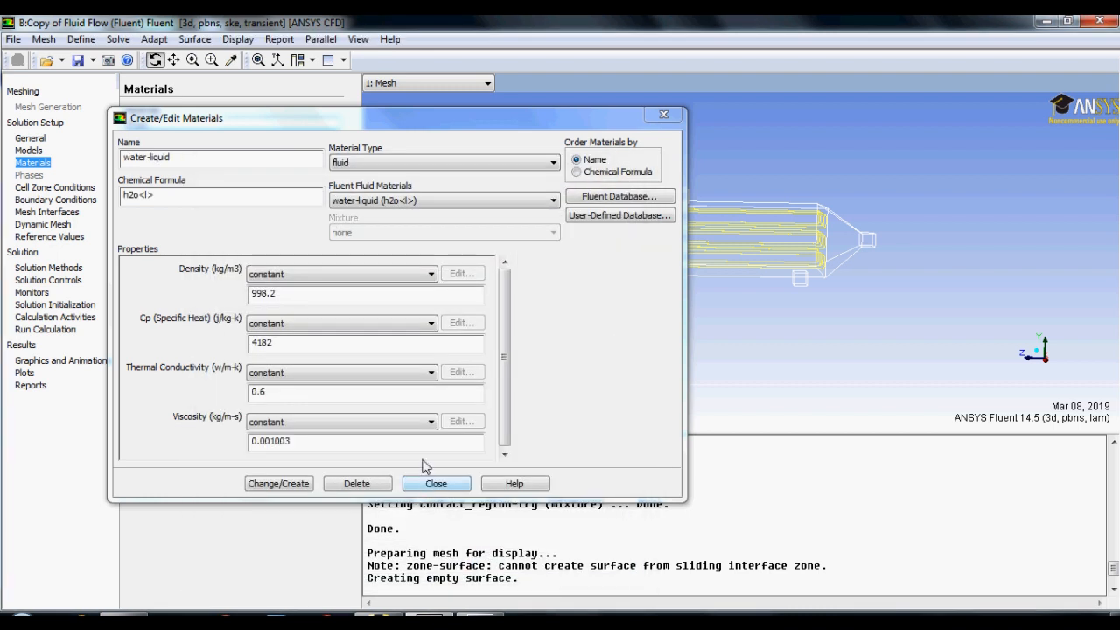
{"action": "left_click", "coordinate": [436, 483]}
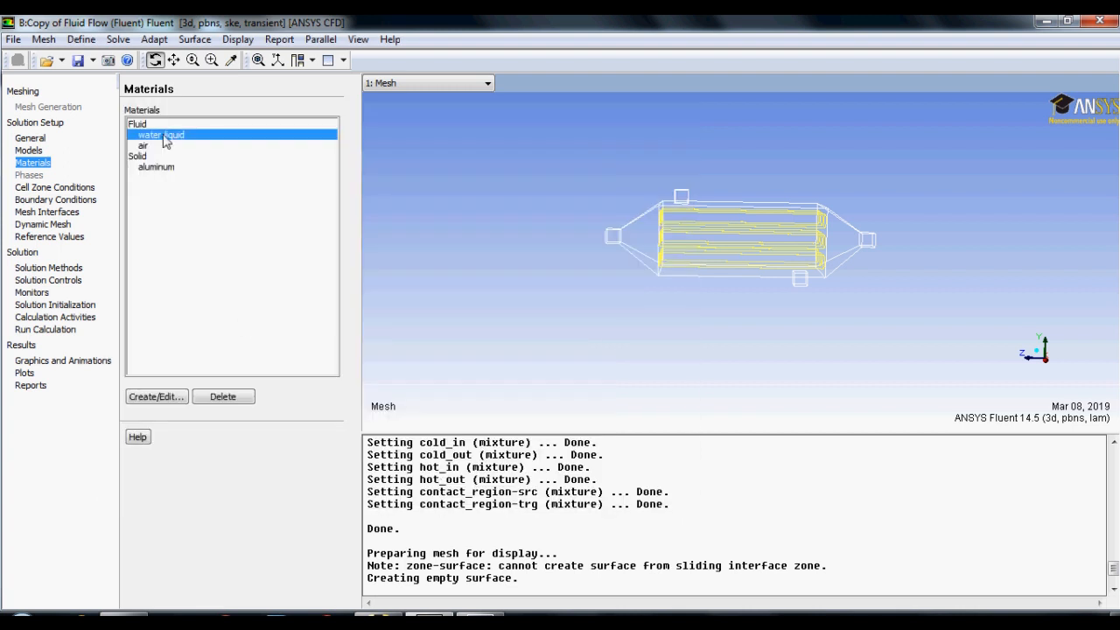
Assign water-liquid as the material of the shell cell zone.
{"action": "left_click", "coordinate": [68, 193]}
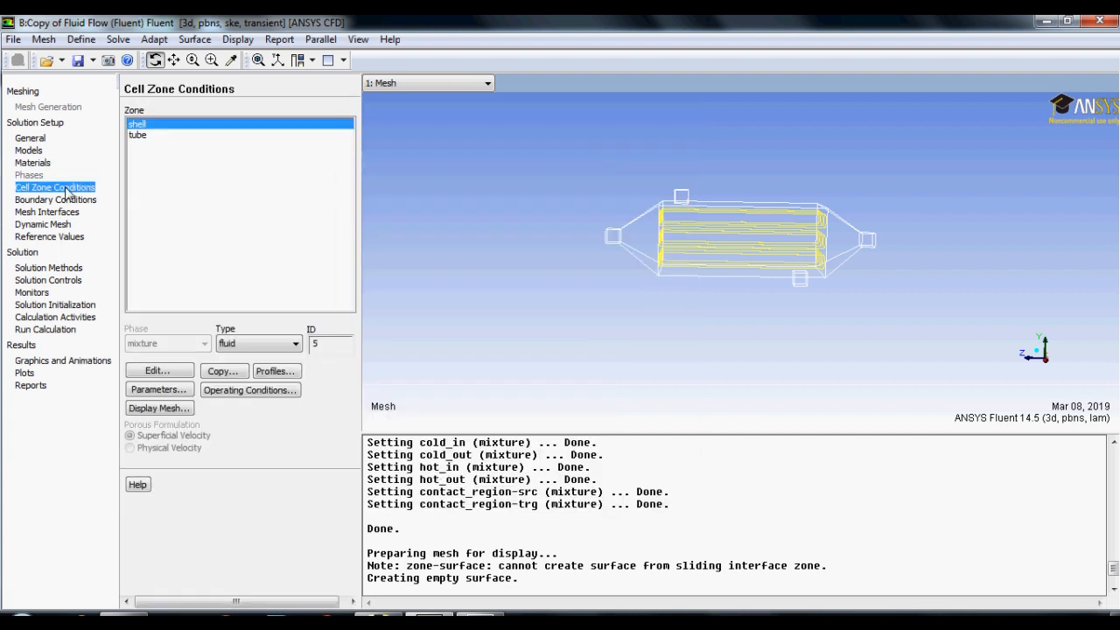
{"action": "left_click", "coordinate": [169, 375]}
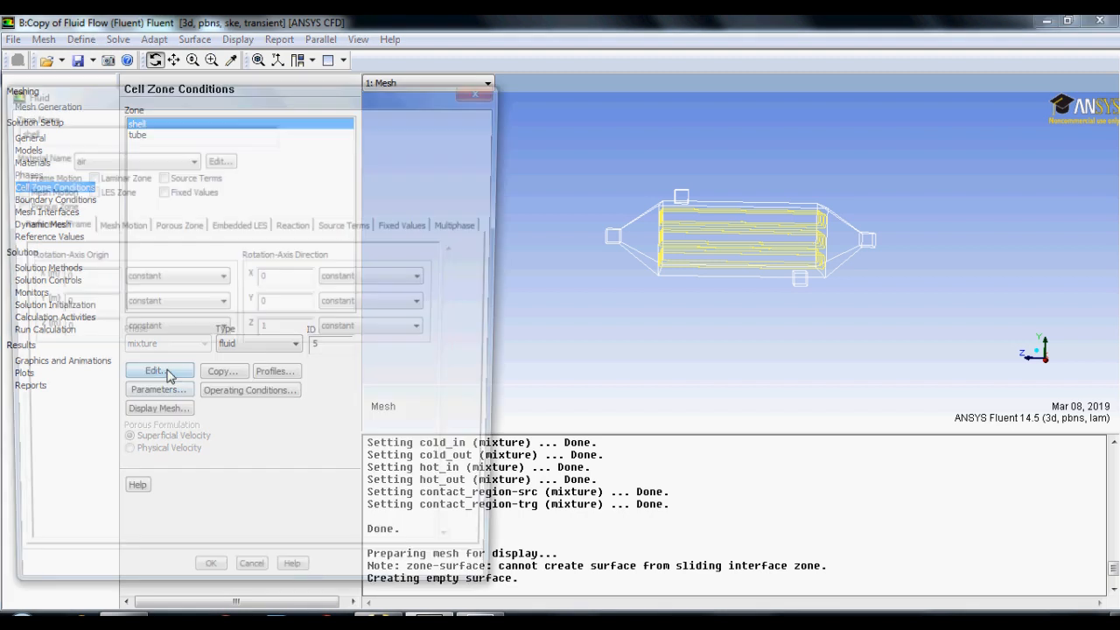
{"action": "left_click_drag", "start_coordinate": [170, 87], "coordinate": [360, 64]}
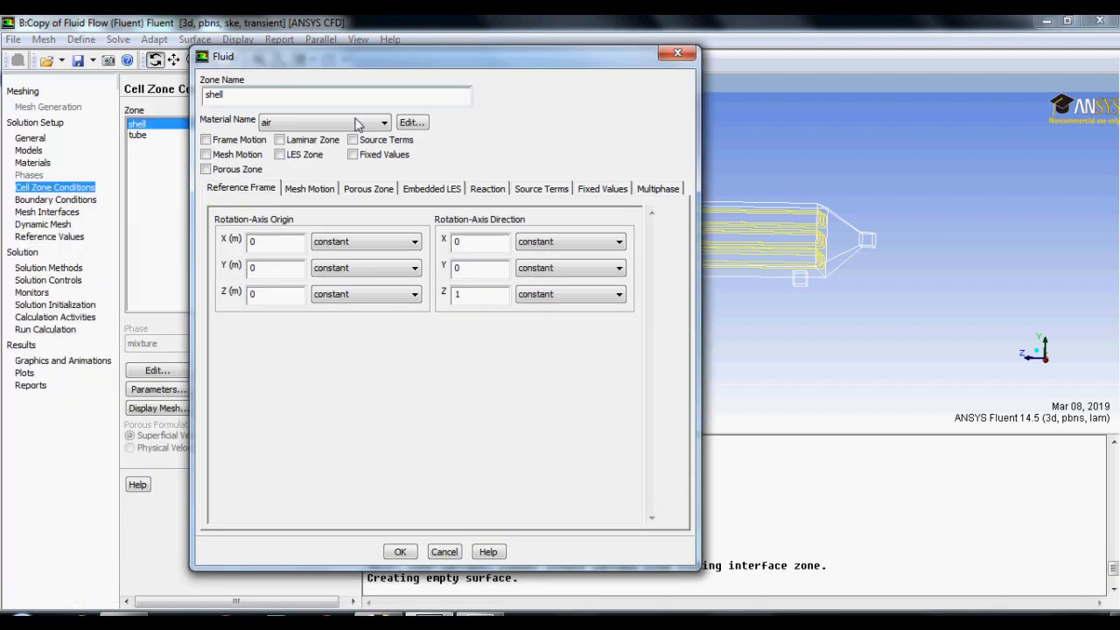
{"action": "left_click", "coordinate": [383, 123]}
{"action": "left_click", "coordinate": [289, 138]}
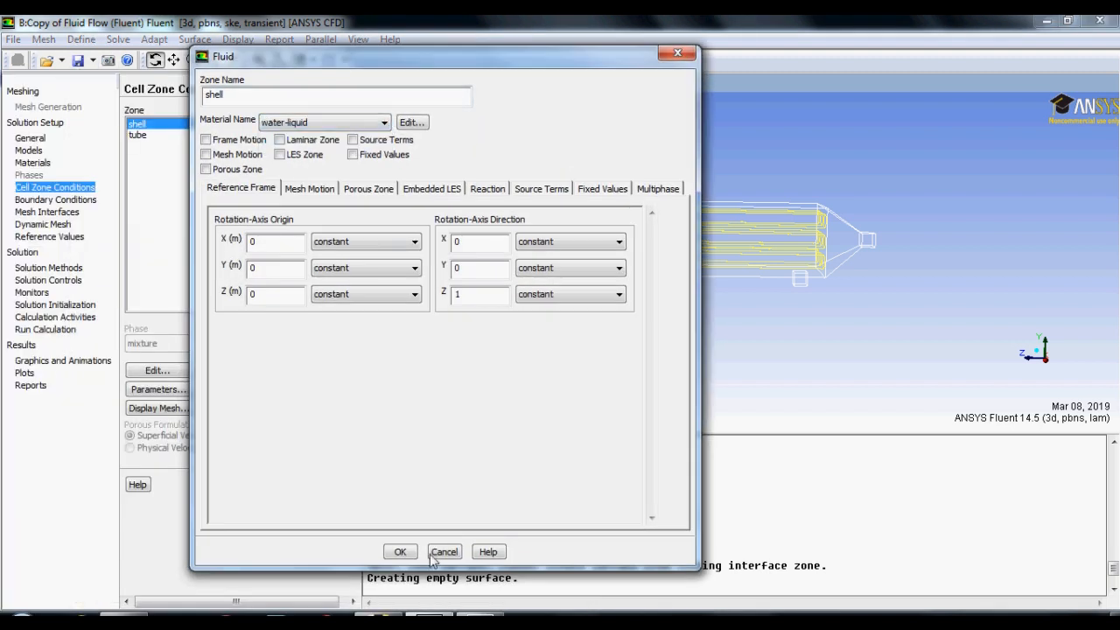
{"action": "left_click", "coordinate": [400, 552]}
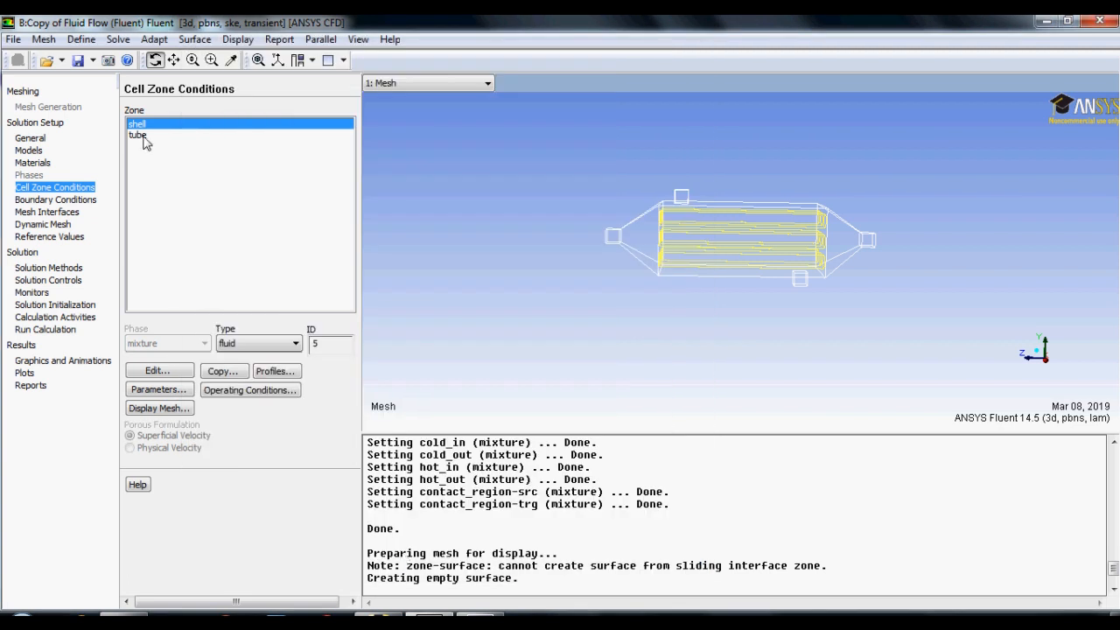
Assign water-liquid as the material of the tube cell zone.
{"action": "left_click", "coordinate": [143, 136]}
{"action": "left_click", "coordinate": [166, 371]}
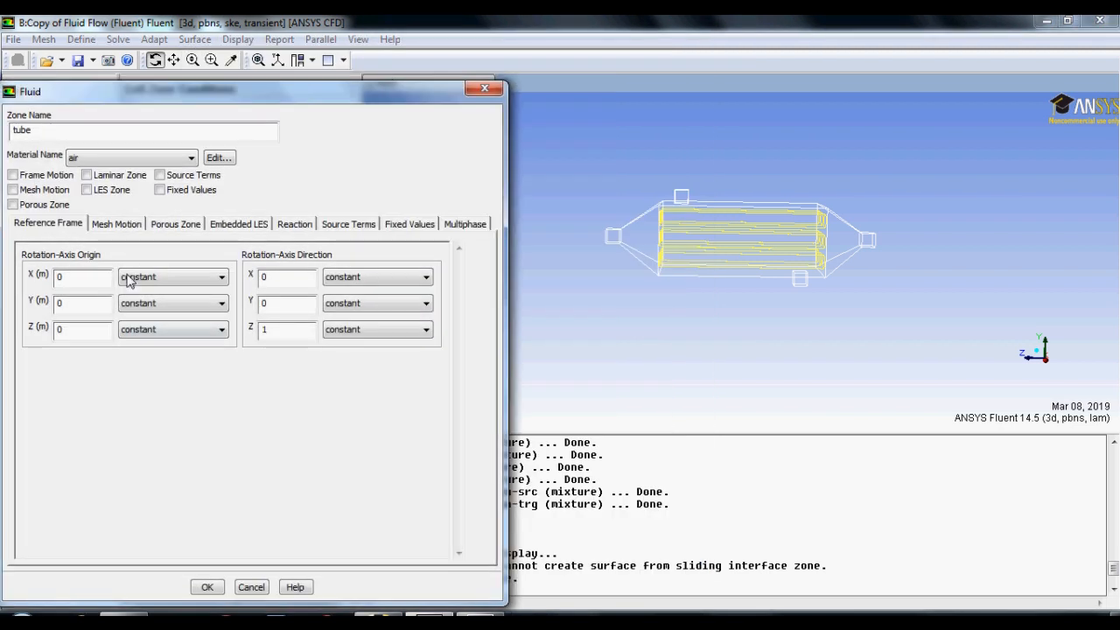
{"action": "left_click", "coordinate": [84, 159]}
{"action": "left_click", "coordinate": [91, 173]}
{"action": "left_click", "coordinate": [210, 588]}
Change the cold_in boundary to a velocity-inlet and set its temperature to 280 K.
{"action": "left_click", "coordinate": [66, 200]}
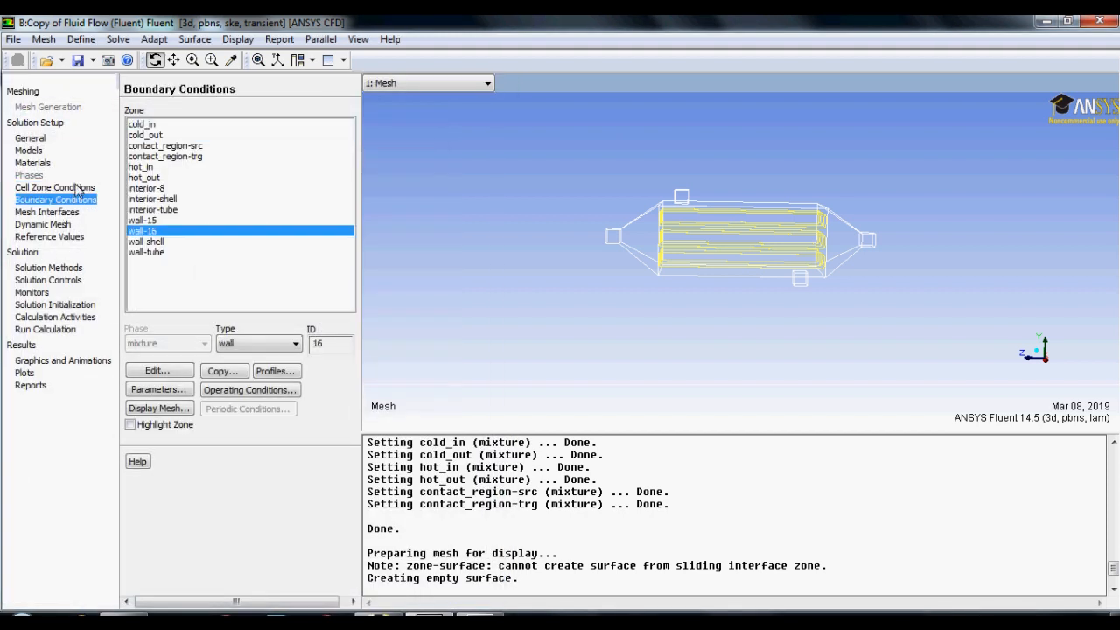
{"action": "left_click", "coordinate": [142, 124]}
{"action": "left_click", "coordinate": [238, 344]}
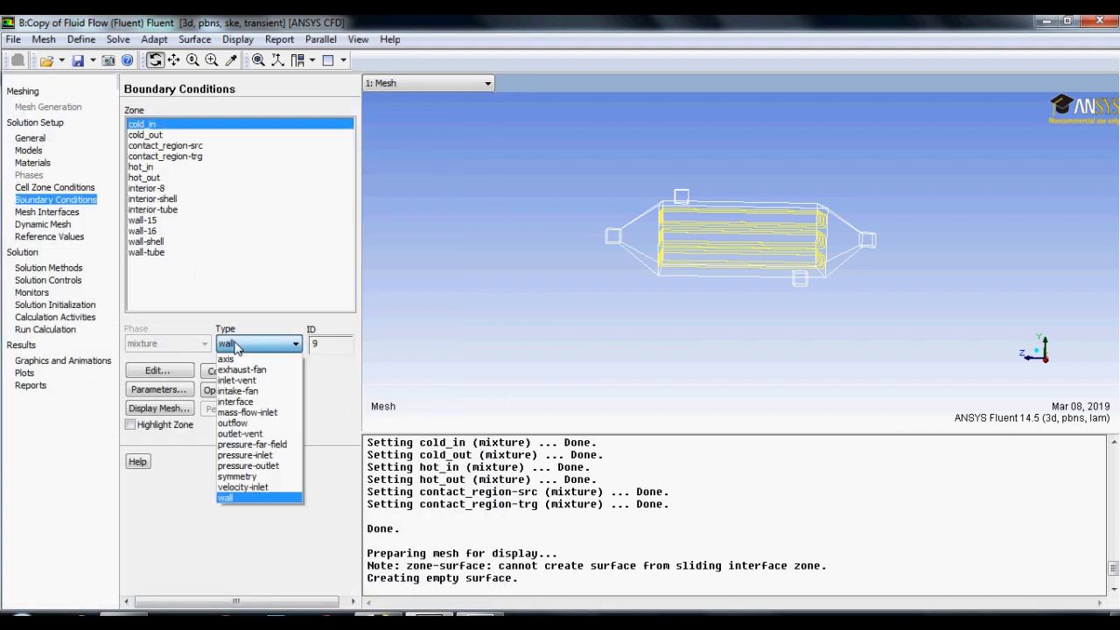
{"action": "left_click", "coordinate": [243, 487]}
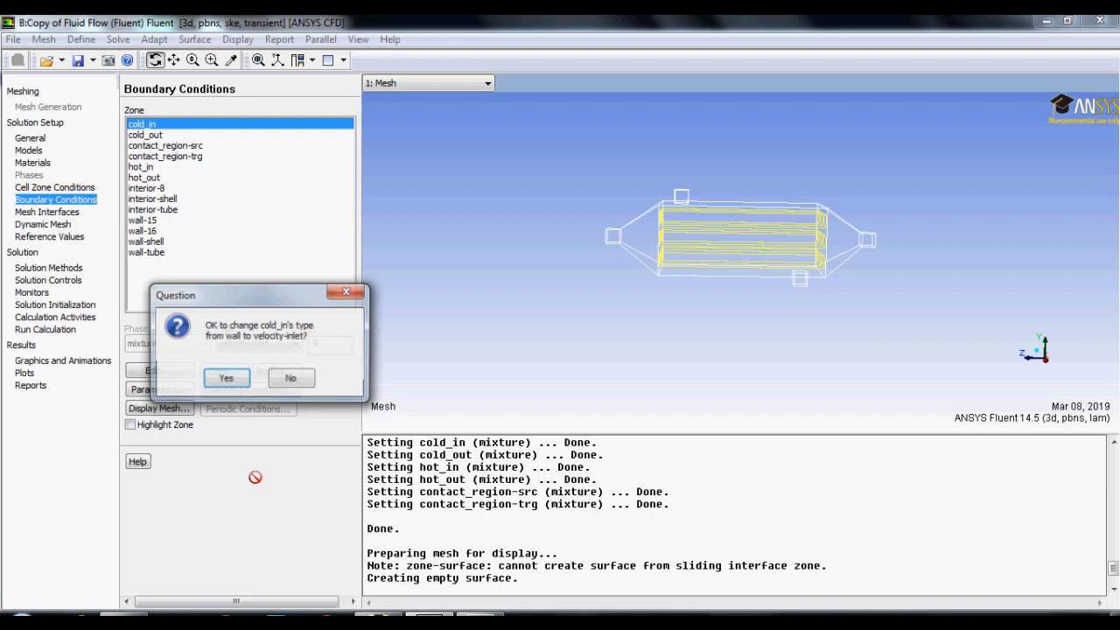
{"action": "left_click", "coordinate": [225, 385]}
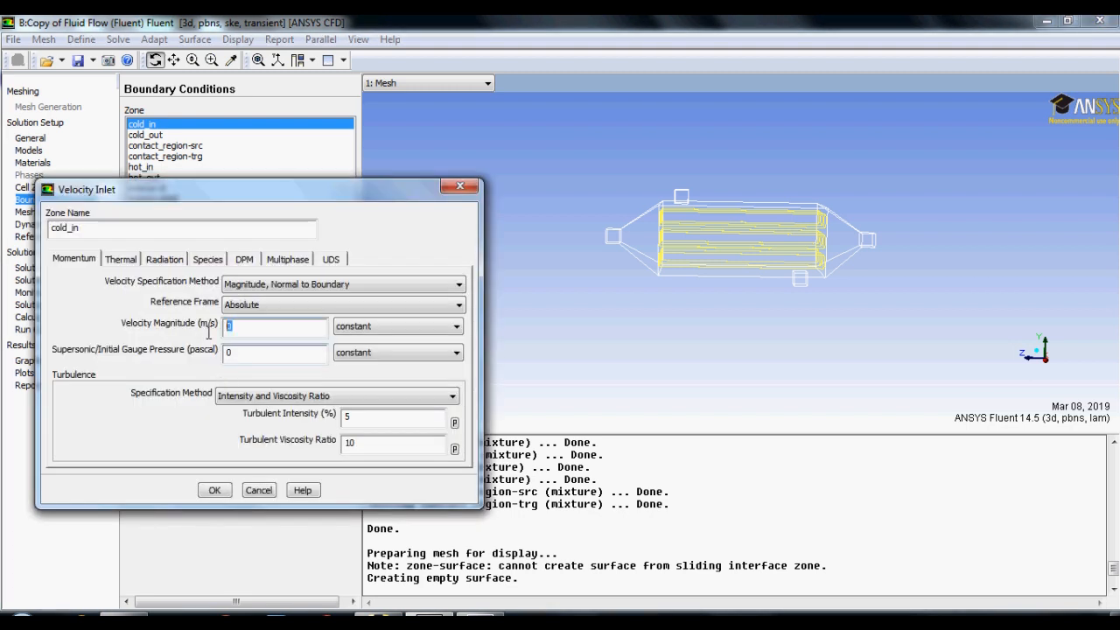
{"action": "left_click", "coordinate": [122, 259]}
{"action": "double_click", "coordinate": [149, 285]}
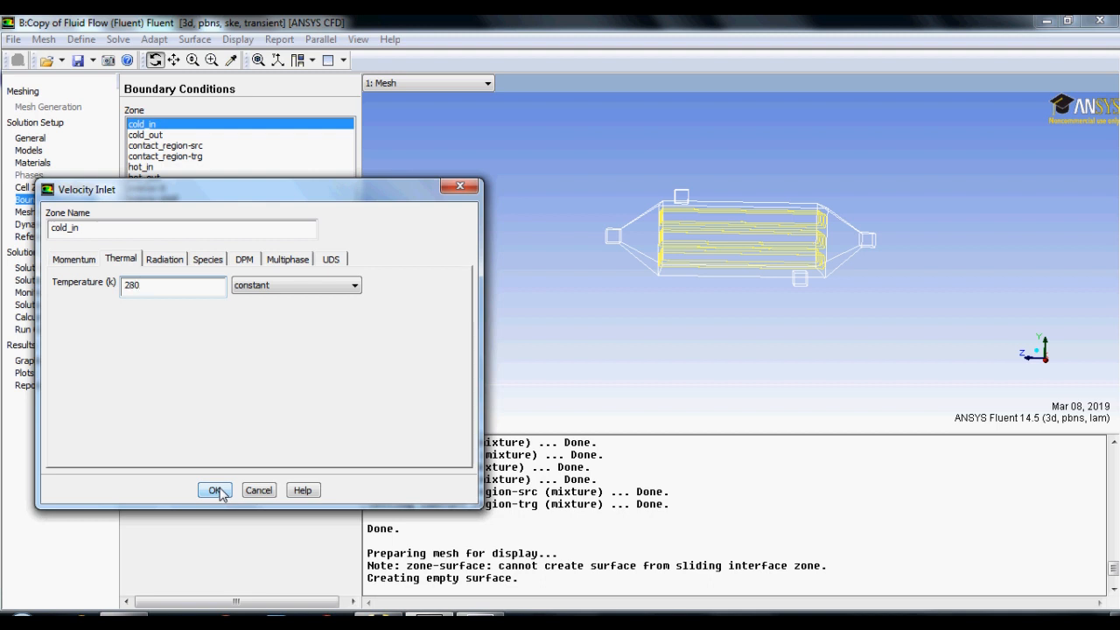
{"action": "left_click", "coordinate": [216, 491]}
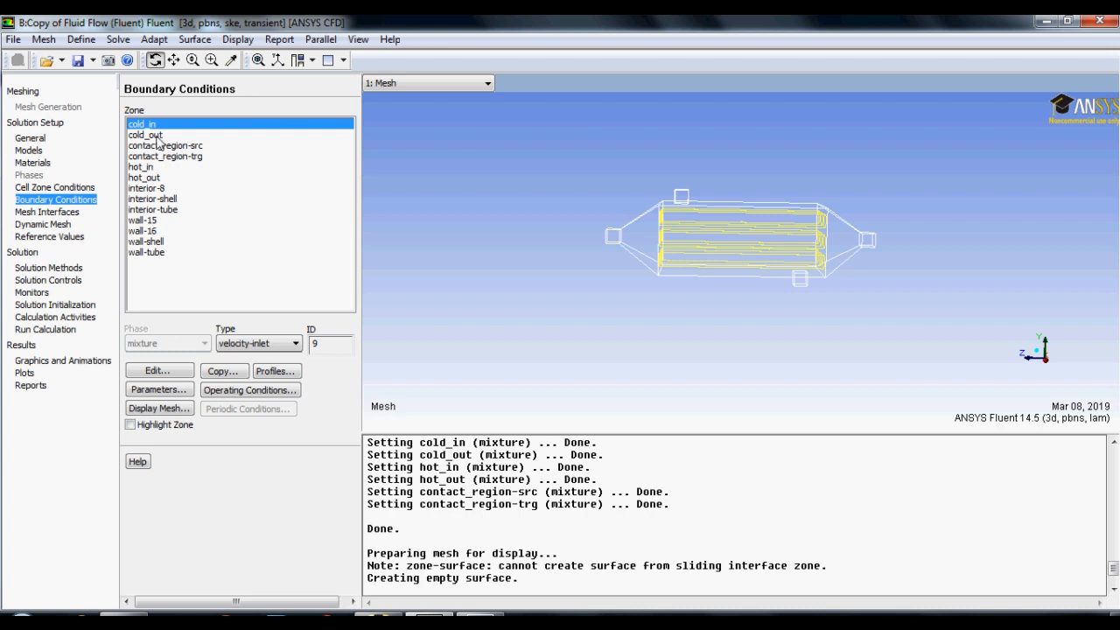
Change the cold_out boundary to a pressure-outlet and accept its default settings.
{"action": "left_click", "coordinate": [158, 137]}
{"action": "left_click", "coordinate": [259, 343]}
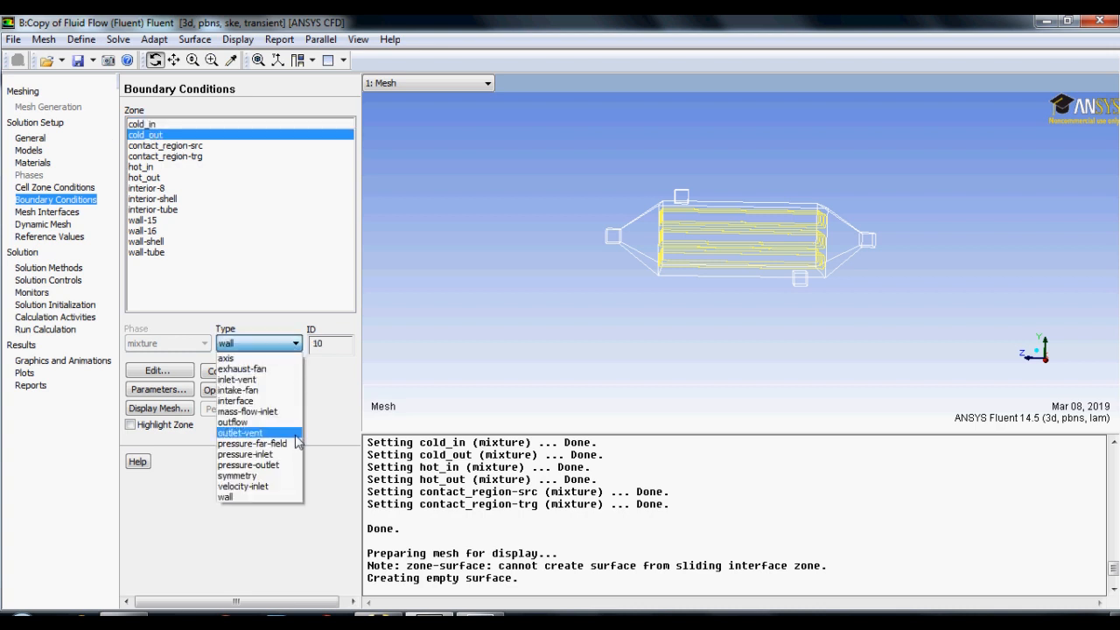
{"action": "left_click", "coordinate": [261, 464]}
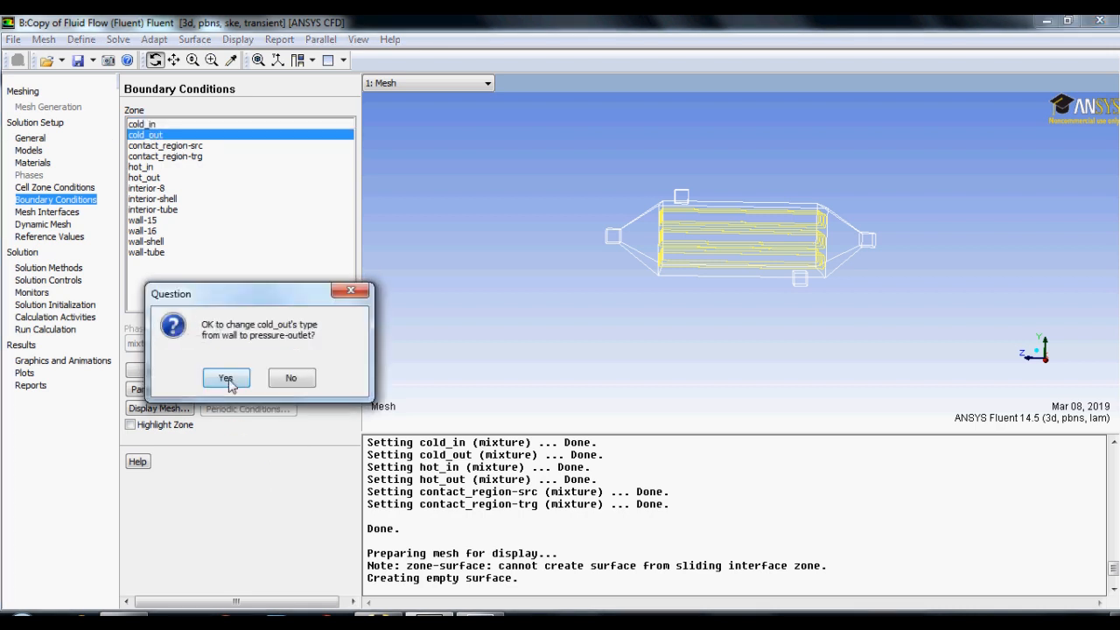
{"action": "left_click", "coordinate": [226, 378]}
{"action": "left_click", "coordinate": [126, 260]}
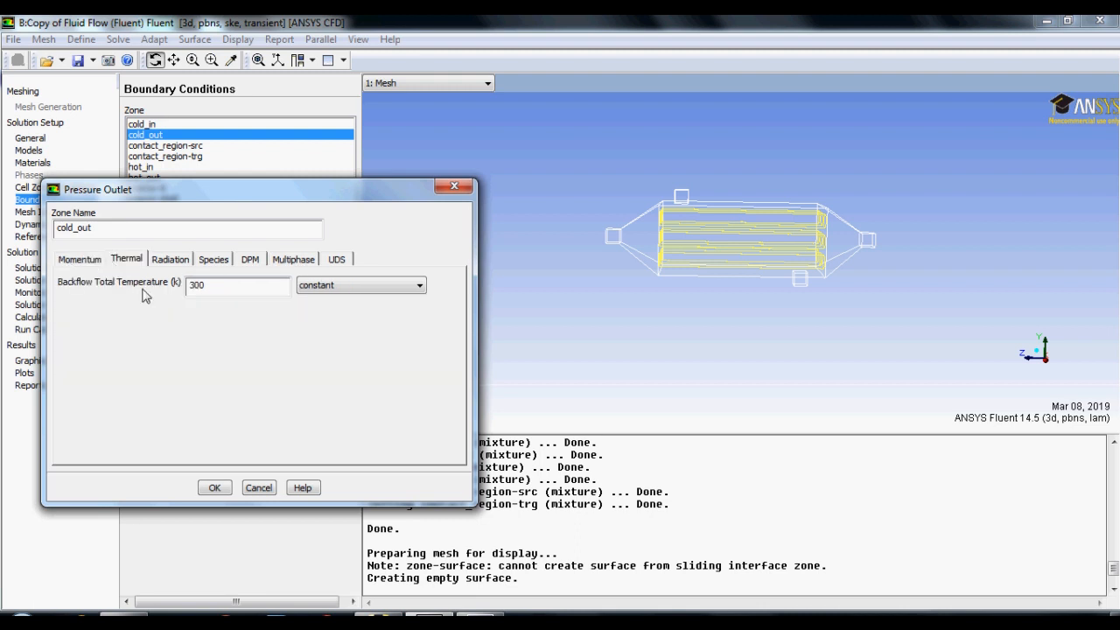
{"action": "left_click", "coordinate": [214, 487]}
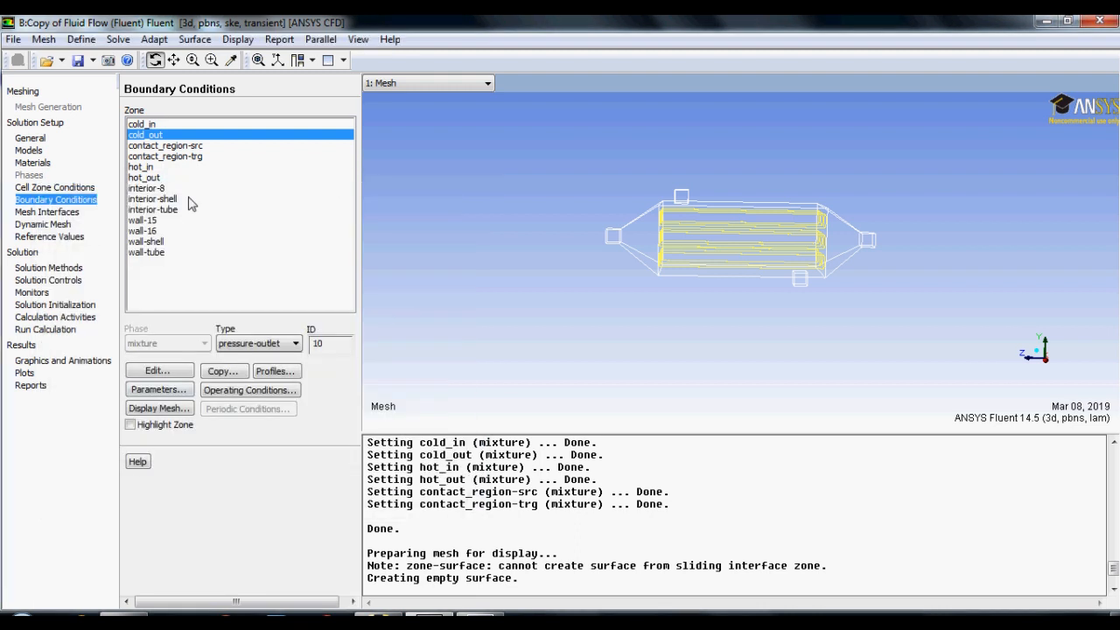
Change the hot_in boundary to a velocity-inlet and set its inlet temperature.
{"action": "left_click", "coordinate": [145, 167]}
{"action": "left_click", "coordinate": [258, 343]}
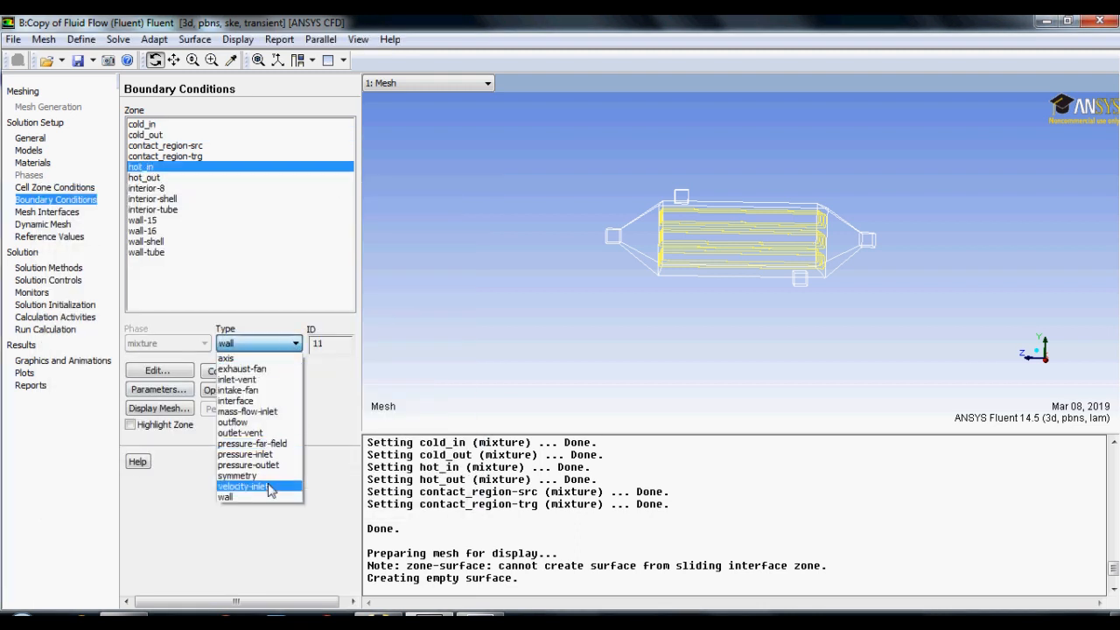
{"action": "left_click", "coordinate": [249, 481]}
{"action": "left_click", "coordinate": [226, 376]}
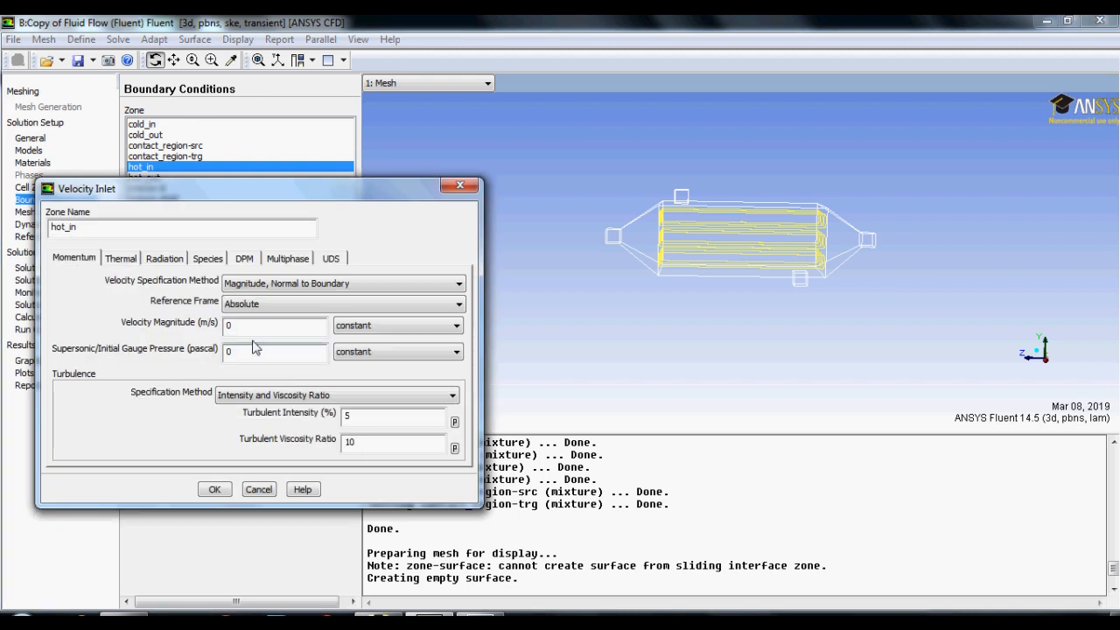
{"action": "left_click", "coordinate": [119, 259]}
{"action": "double_click", "coordinate": [169, 284]}
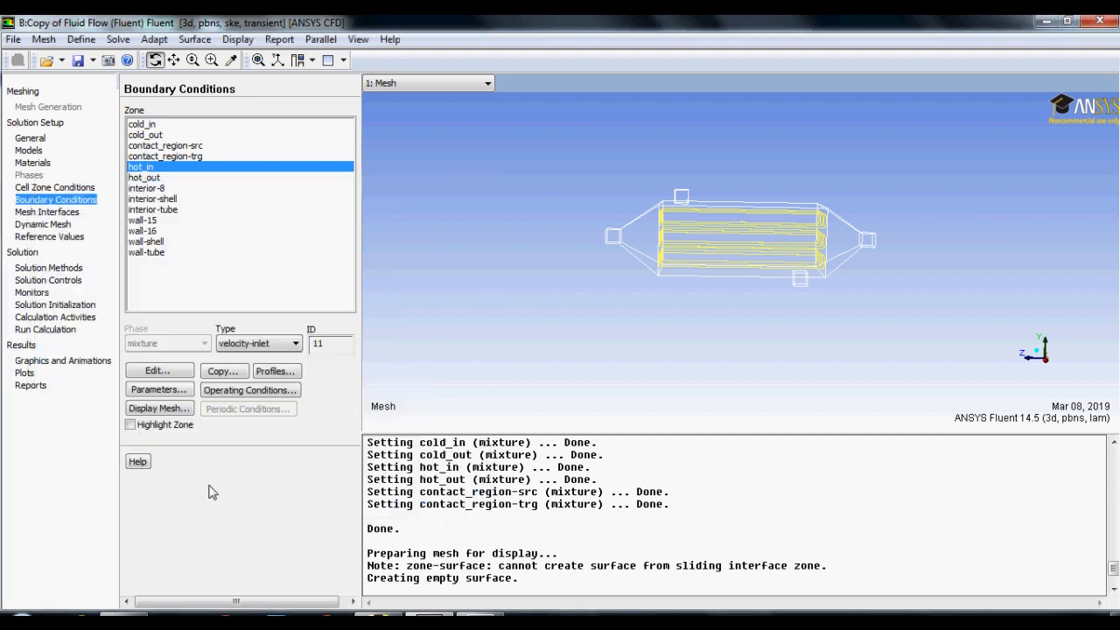
{"action": "left_click", "coordinate": [214, 489]}
Change the hot_out boundary to a pressure-outlet and accept its default settings.
{"action": "left_click", "coordinate": [145, 177]}
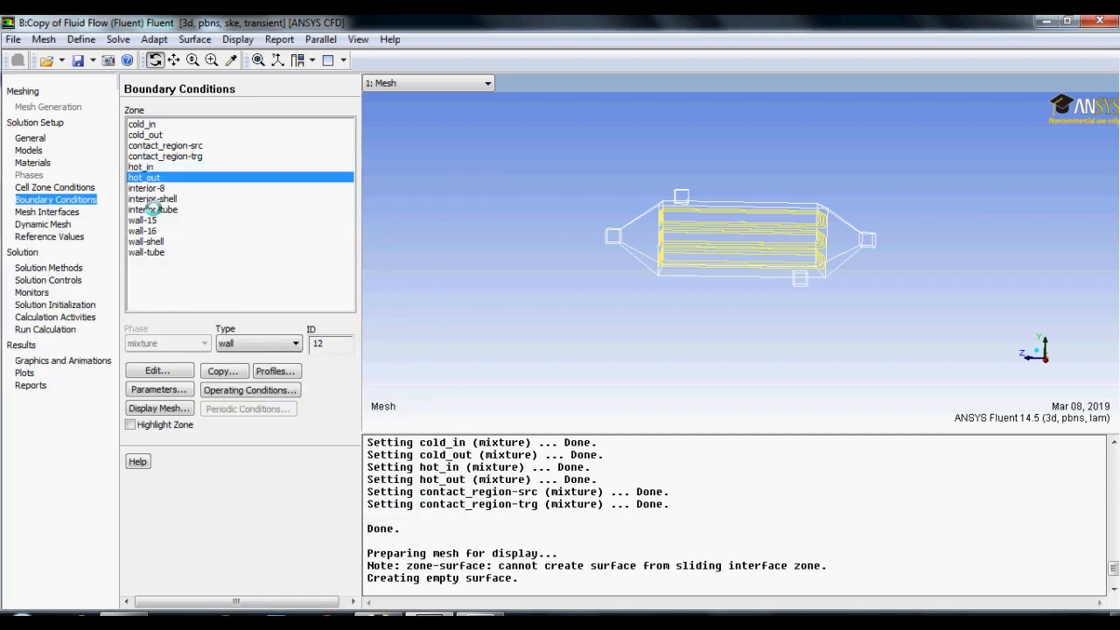
{"action": "left_click", "coordinate": [256, 342]}
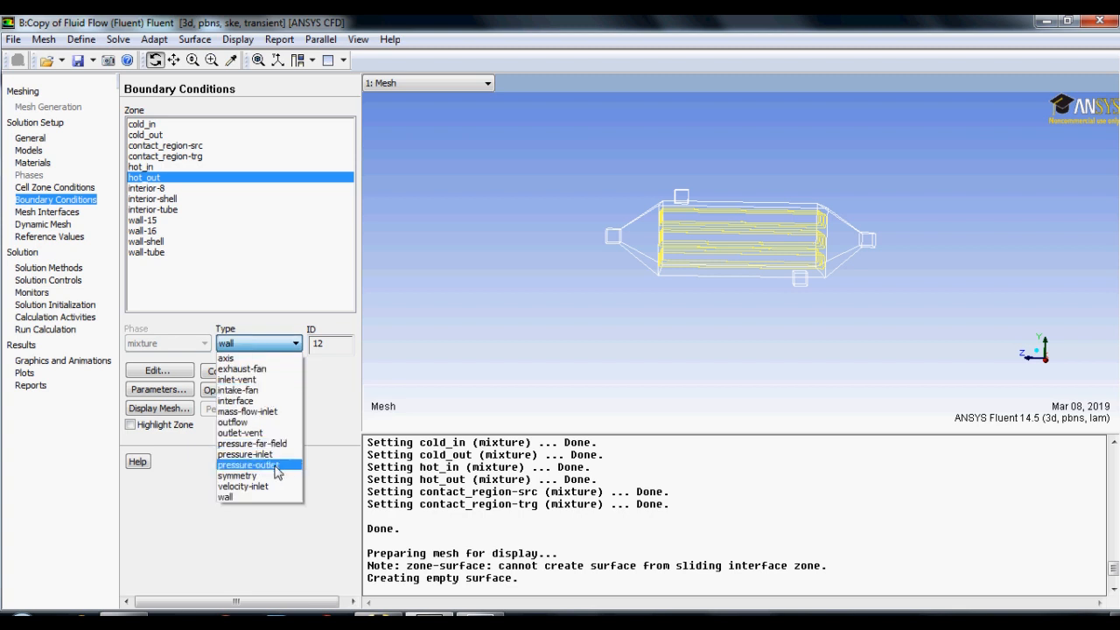
{"action": "left_click", "coordinate": [278, 465]}
{"action": "left_click", "coordinate": [224, 378]}
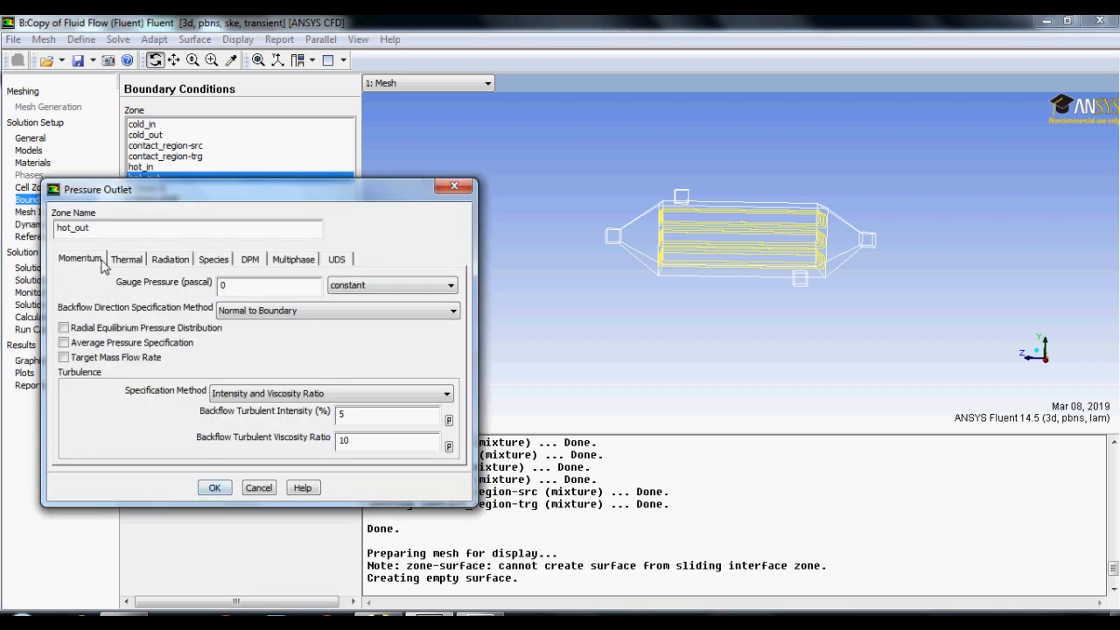
{"action": "left_click", "coordinate": [126, 259]}
{"action": "left_click", "coordinate": [213, 489]}
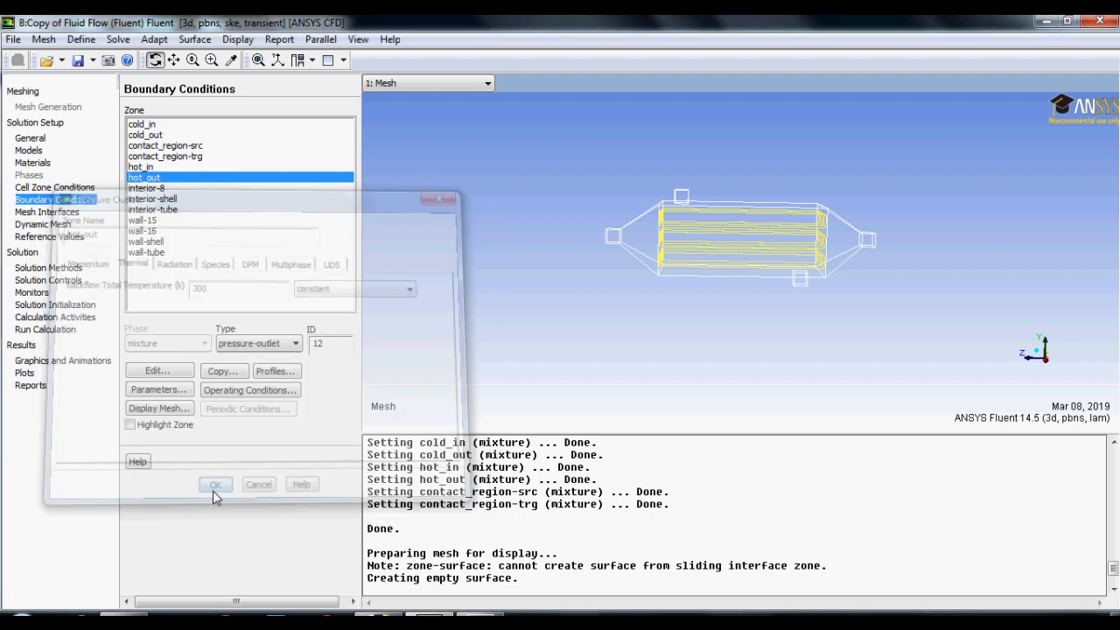
Delete the existing contact_region mesh interface.
{"action": "left_click", "coordinate": [58, 214]}
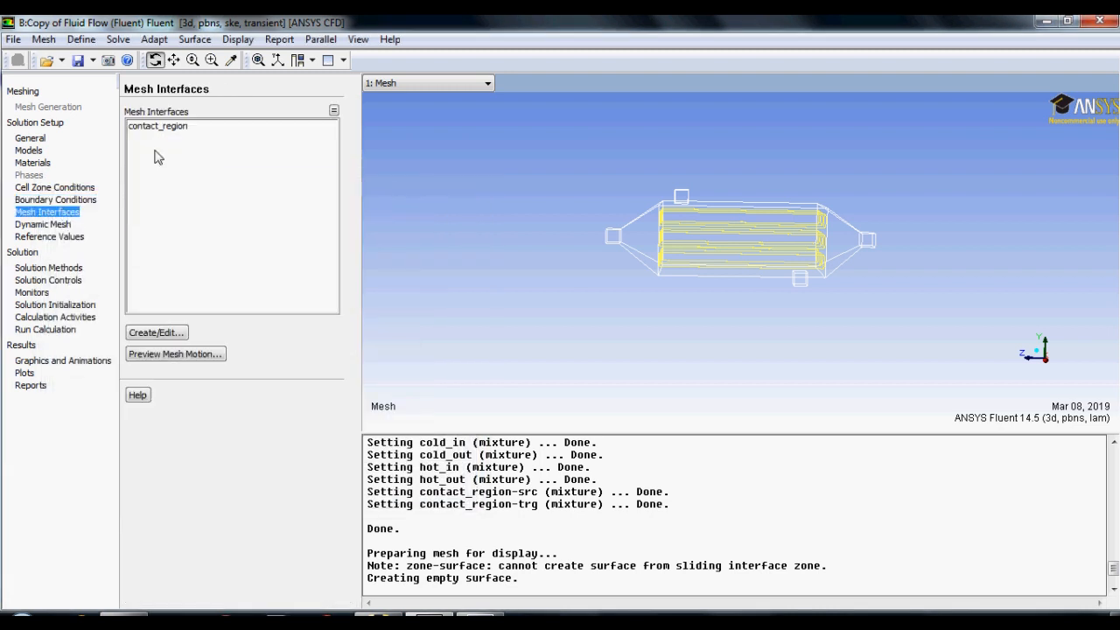
{"action": "double_click", "coordinate": [153, 127]}
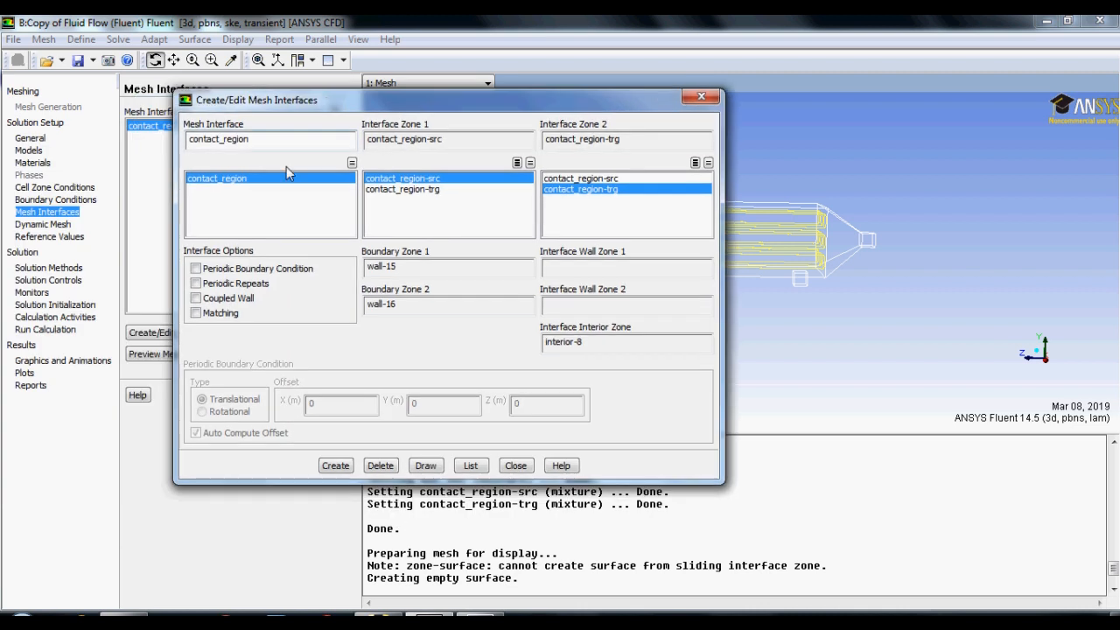
{"action": "left_click", "coordinate": [380, 465]}
Create a mesh interface named if between contact_region-src and contact_region-trg with the Coupled Wall option, and check its settings.
{"action": "left_click", "coordinate": [403, 179]}
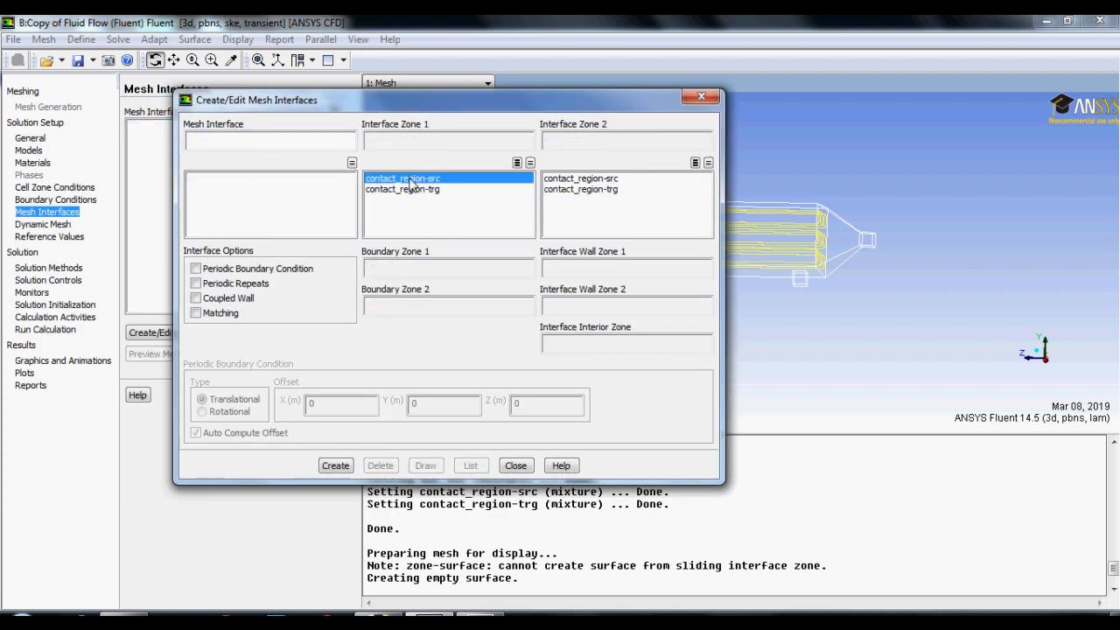
{"action": "left_click", "coordinate": [581, 189]}
{"action": "left_click", "coordinate": [196, 298]}
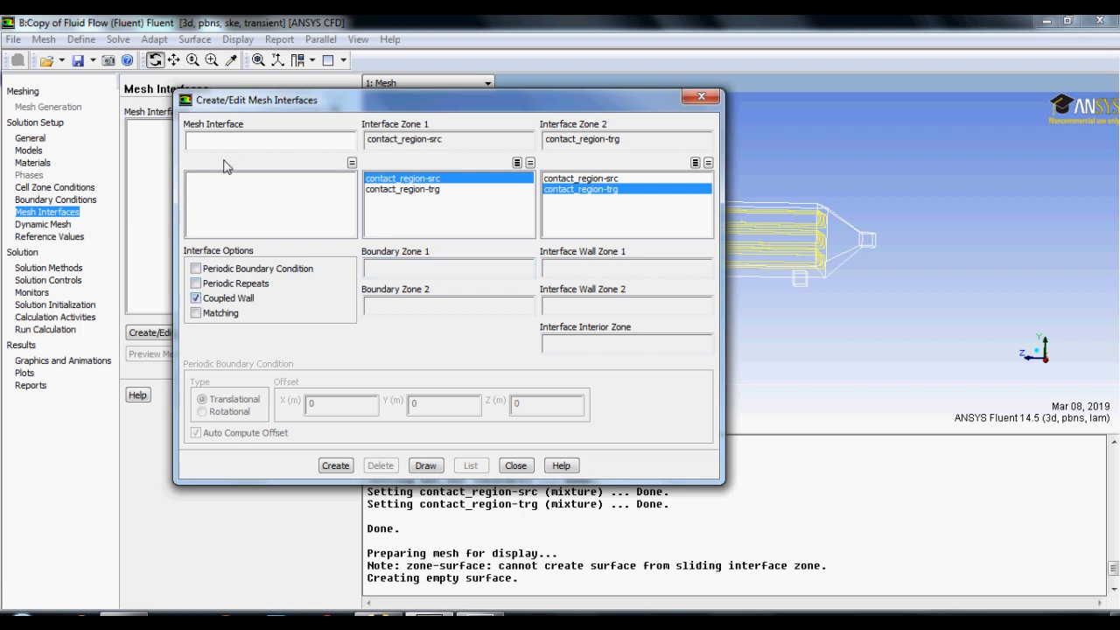
{"action": "left_click", "coordinate": [230, 141]}
{"action": "type", "text": "if"}
{"action": "left_click", "coordinate": [333, 468]}
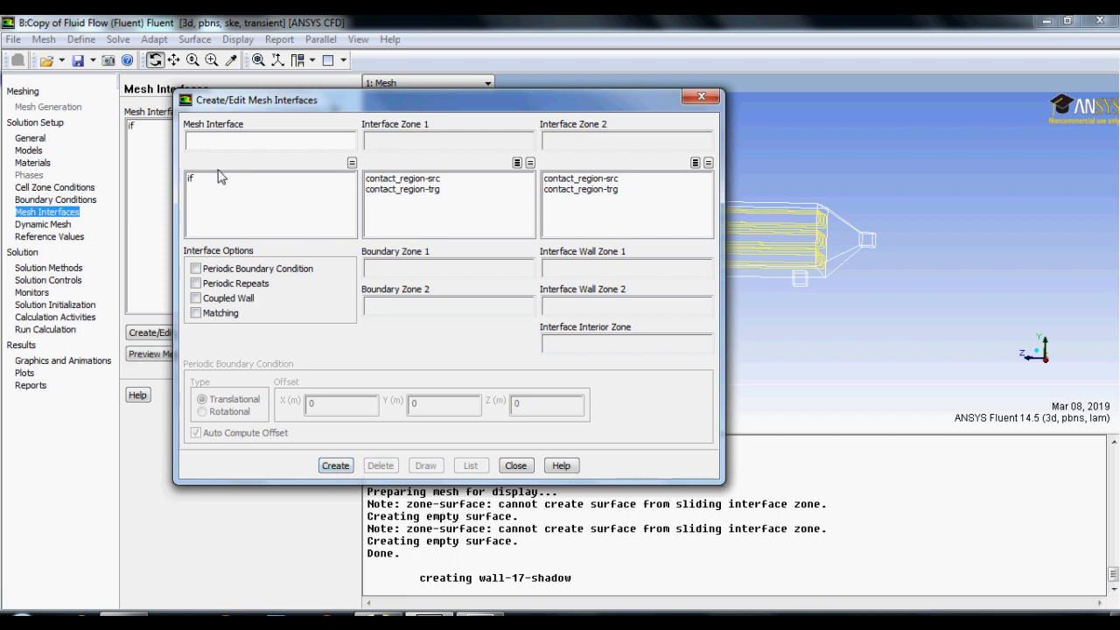
{"action": "left_click", "coordinate": [195, 178]}
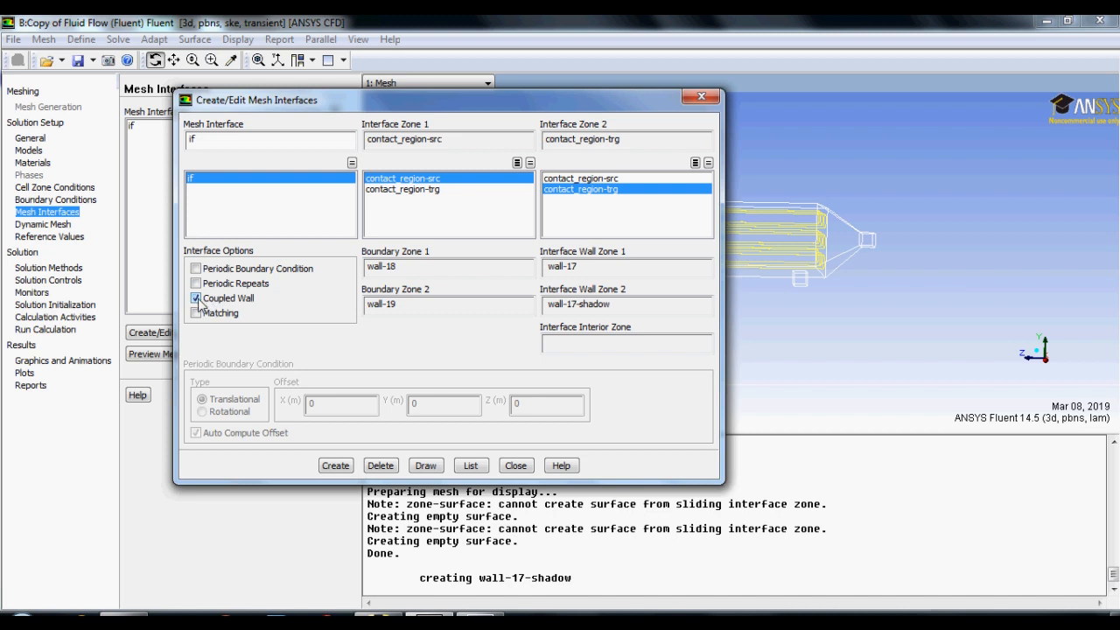
{"action": "left_click", "coordinate": [515, 465]}
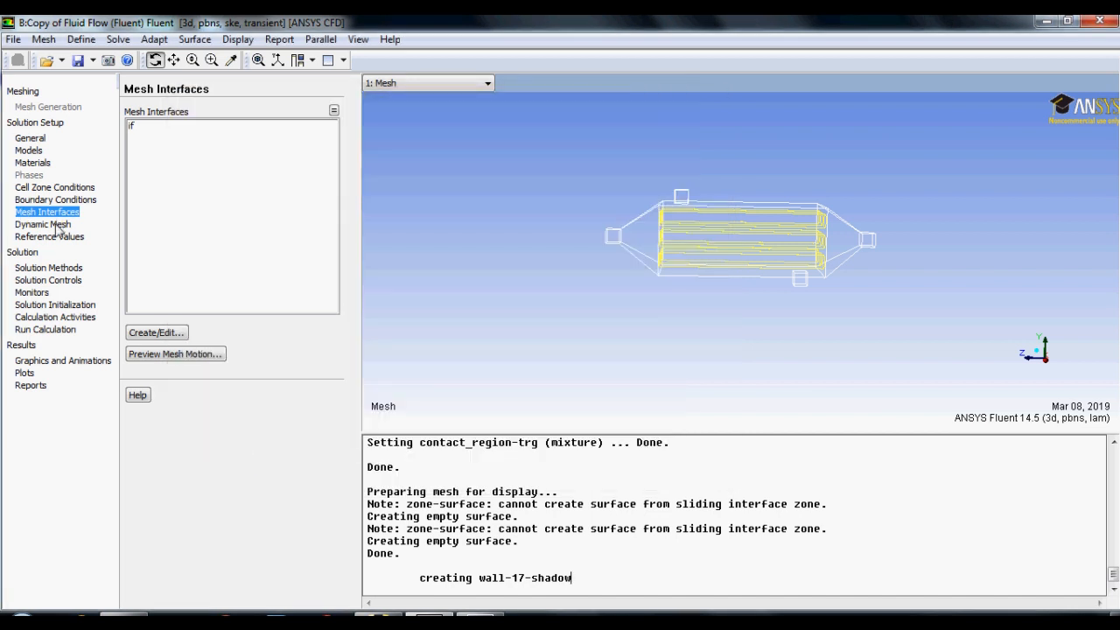
Initialize the solution with Standard Initialization, keeping the default initial values.
{"action": "left_click", "coordinate": [58, 228]}
{"action": "left_click", "coordinate": [73, 237]}
{"action": "left_click", "coordinate": [75, 267]}
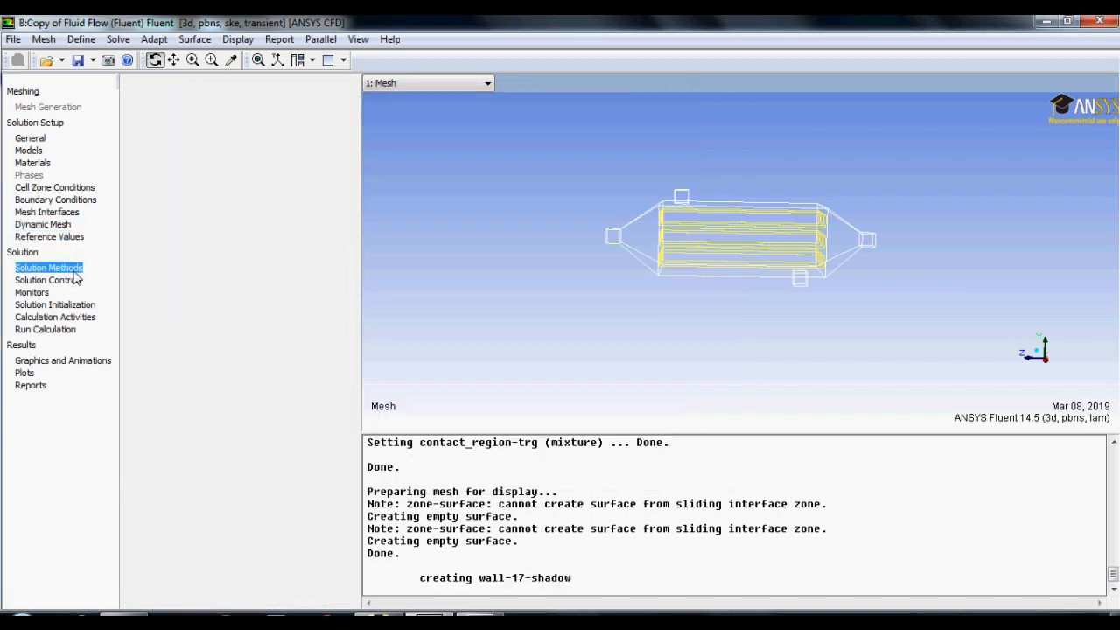
{"action": "left_click", "coordinate": [38, 280]}
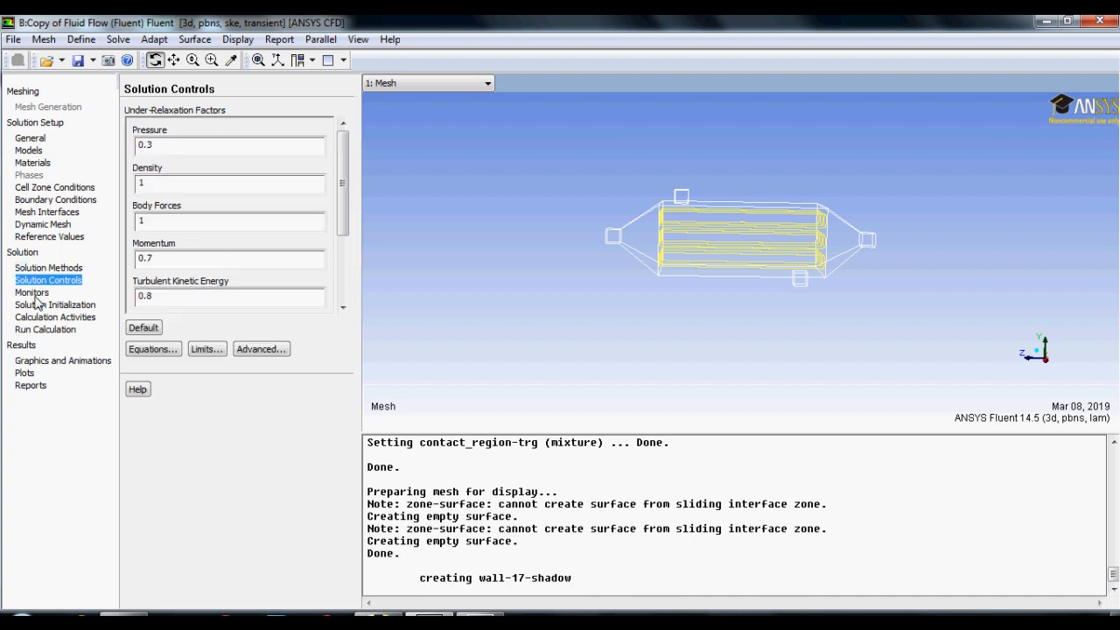
{"action": "left_click", "coordinate": [31, 293]}
{"action": "left_click", "coordinate": [43, 304]}
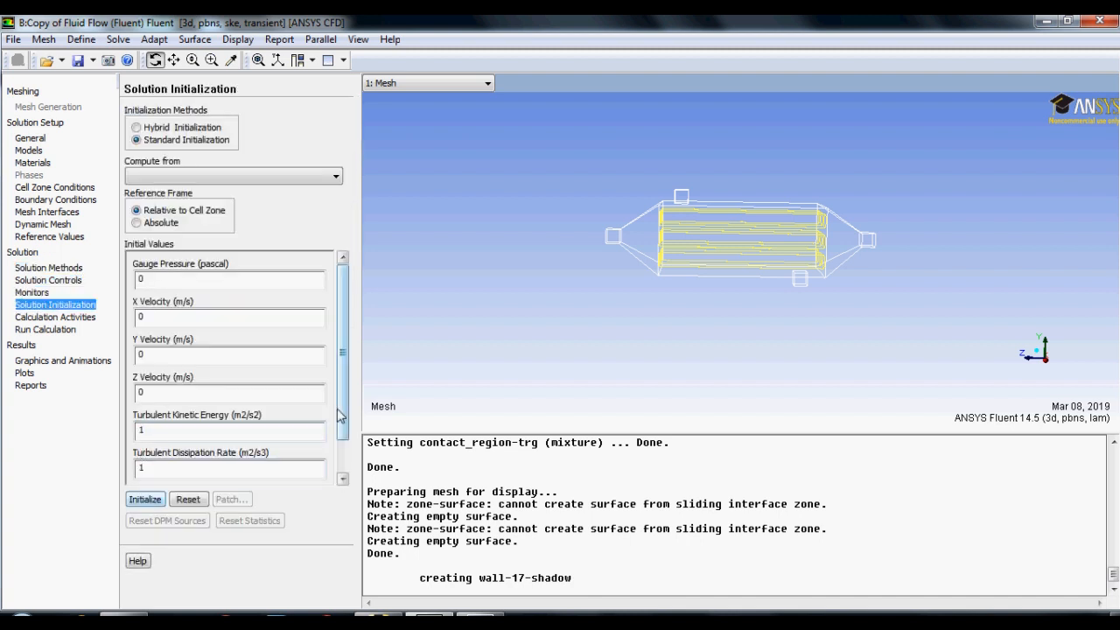
{"action": "scroll", "coordinate": [341, 417], "scroll_direction": "down", "scroll_amount": 2}
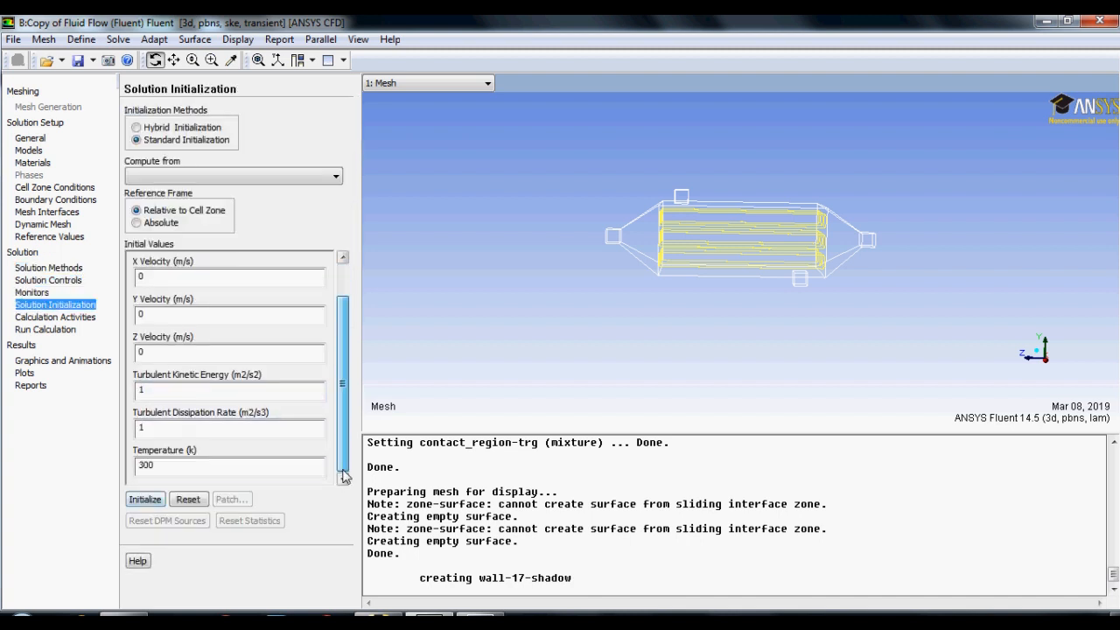
{"action": "left_click", "coordinate": [145, 499]}
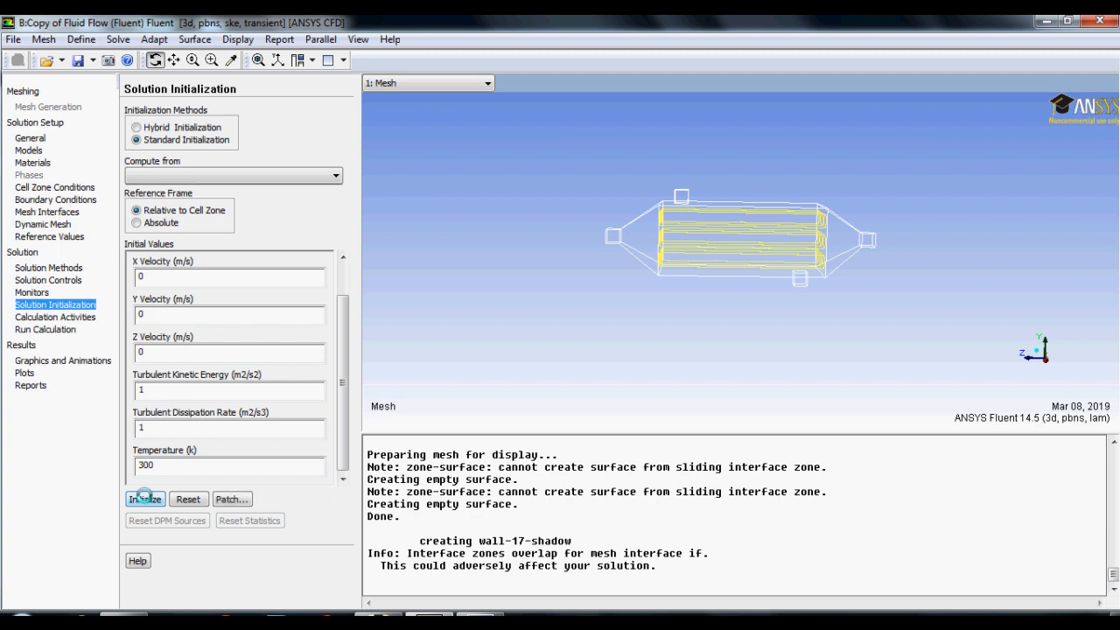
Run the calculation with a fixed time step size of 0.5 s, 600 time steps and a maximum of 20 iterations per time step.
{"action": "left_click", "coordinate": [42, 318]}
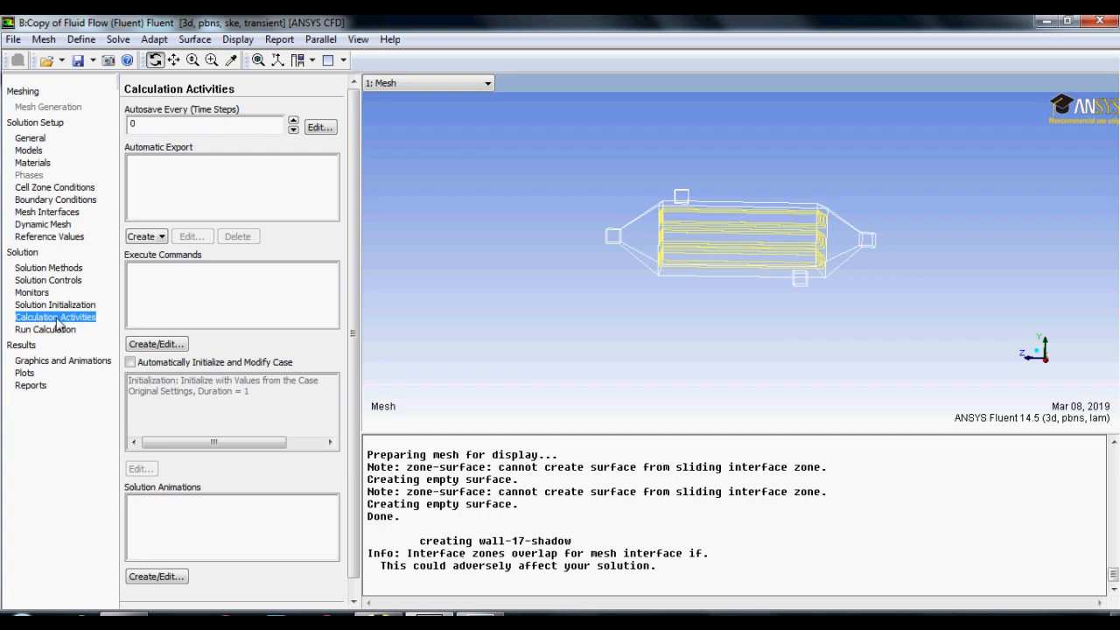
{"action": "left_click", "coordinate": [54, 331]}
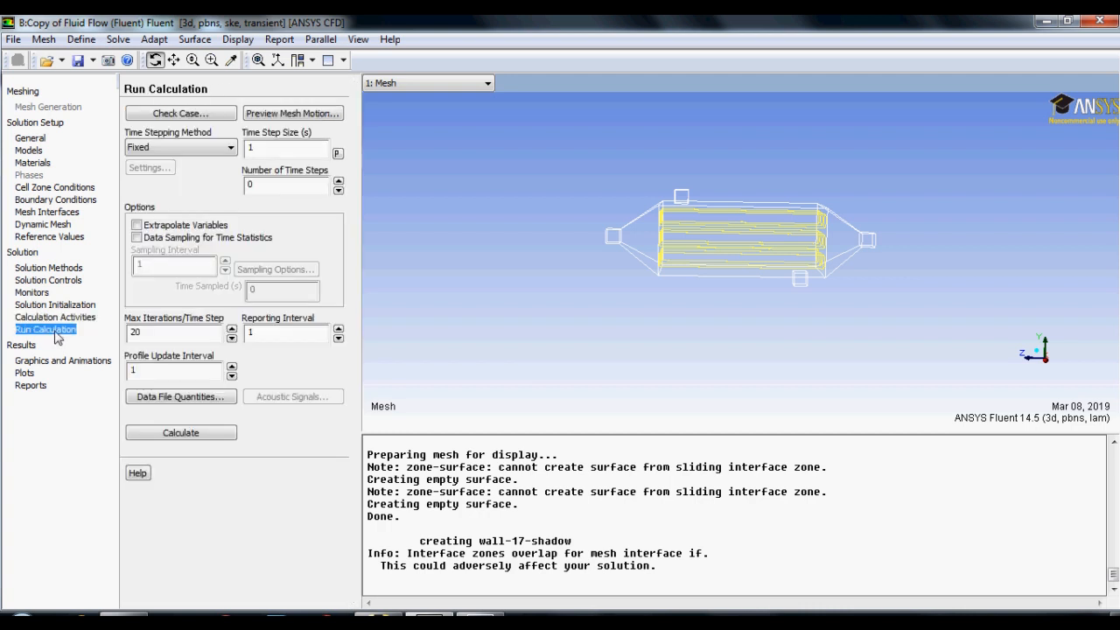
{"action": "double_click", "coordinate": [252, 146]}
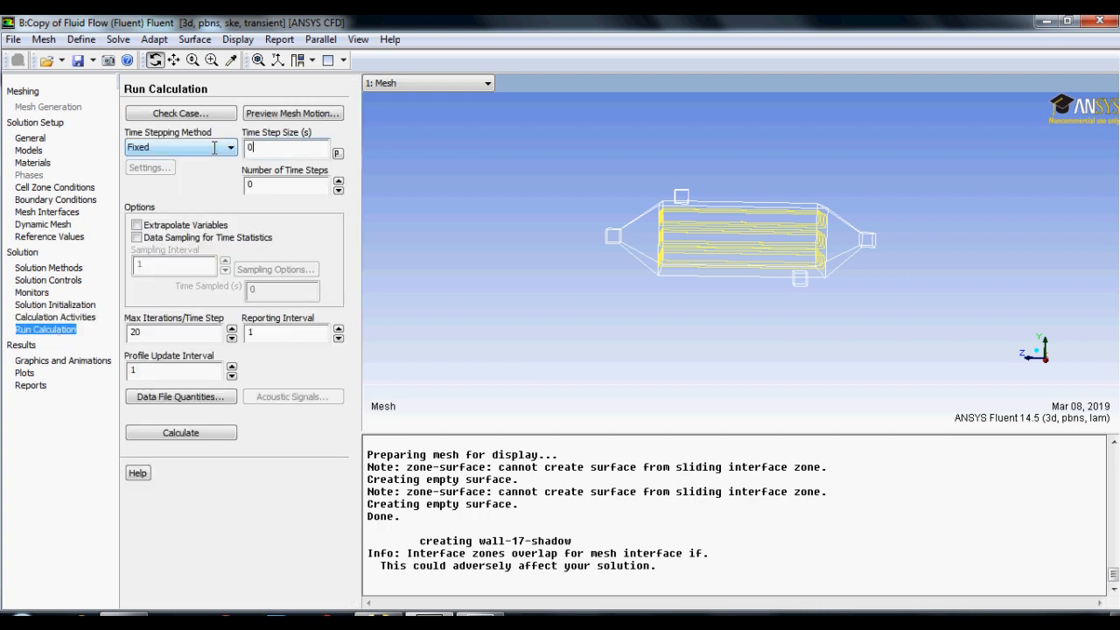
{"action": "double_click", "coordinate": [249, 184]}
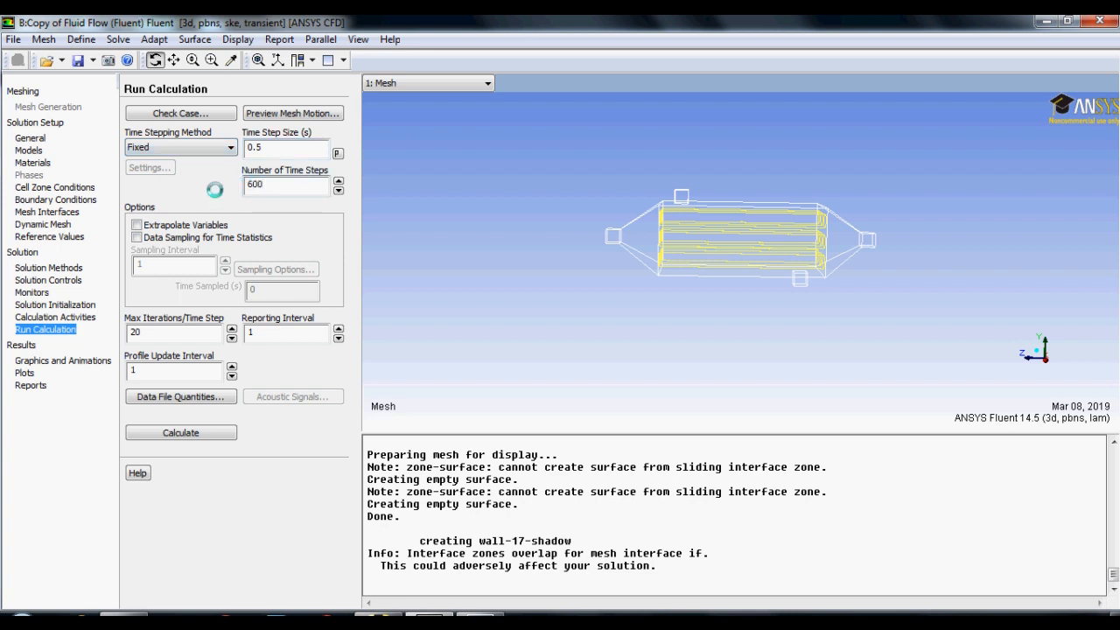
{"action": "double_click", "coordinate": [135, 332]}
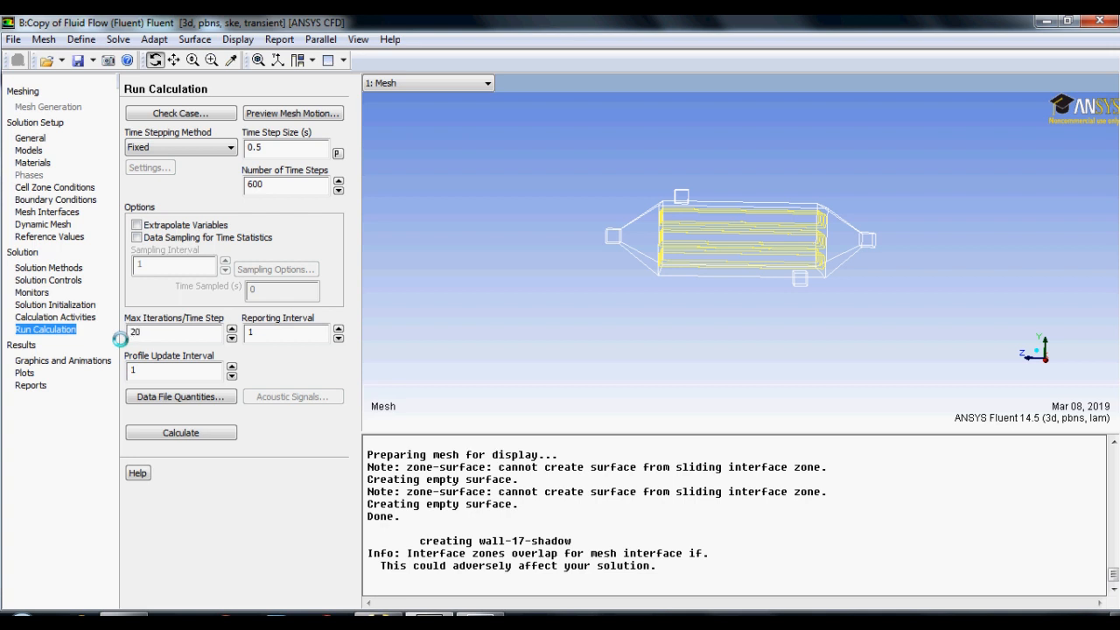
{"action": "left_click", "coordinate": [210, 433]}
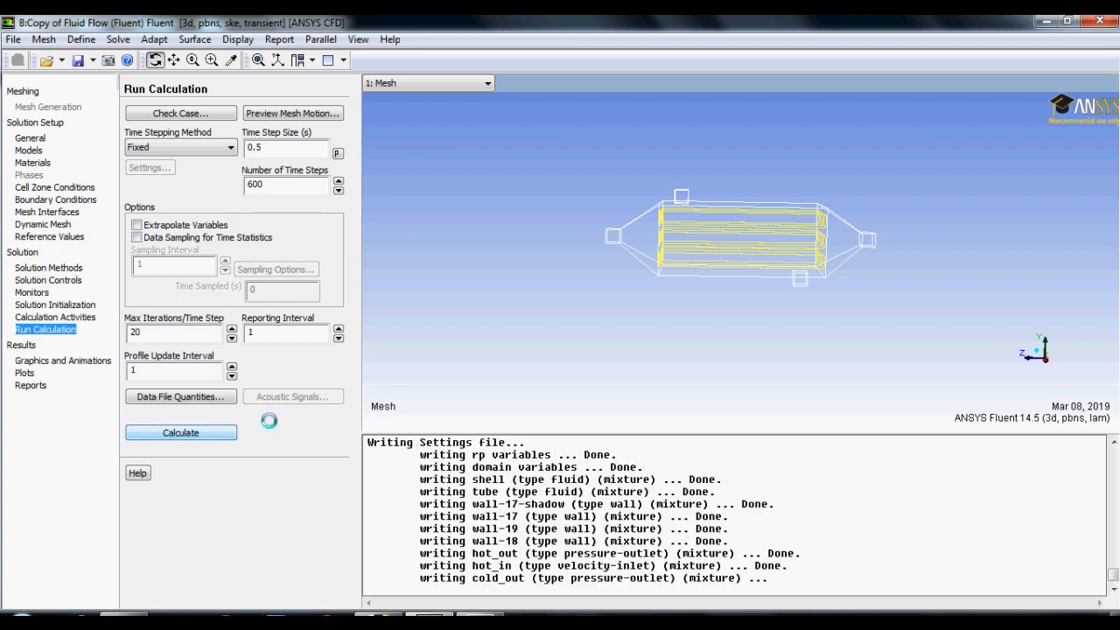